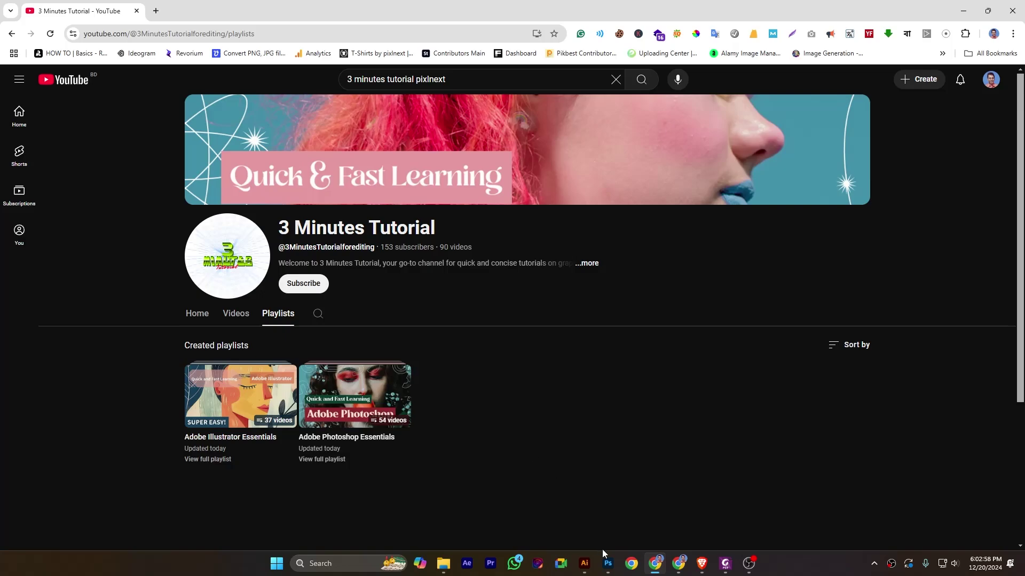
Step: Switch from Chrome to the blank Photoshop document
{"action": "left_click", "coordinate": [608, 564]}
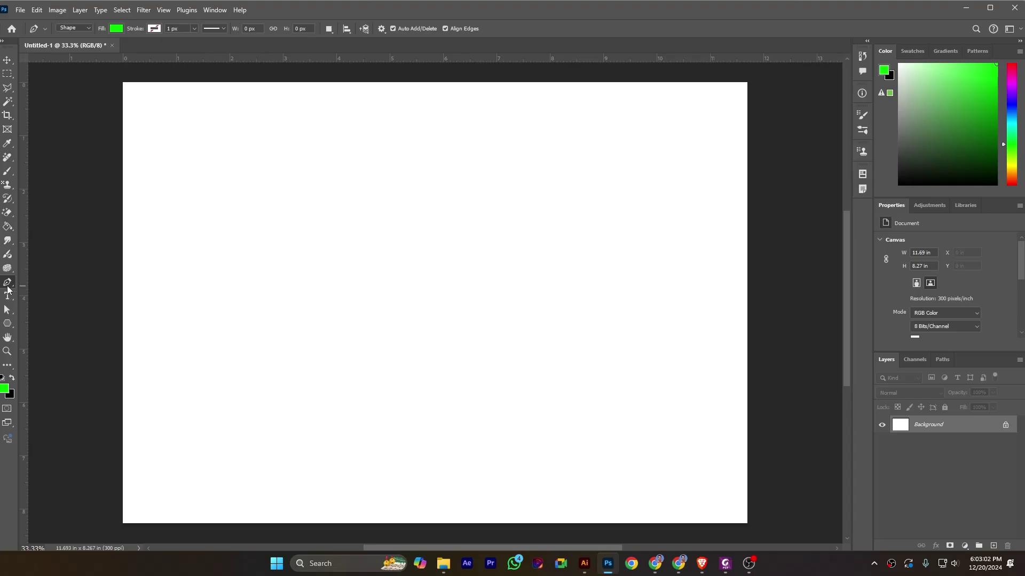
{"action": "right_click", "coordinate": [8, 286]}
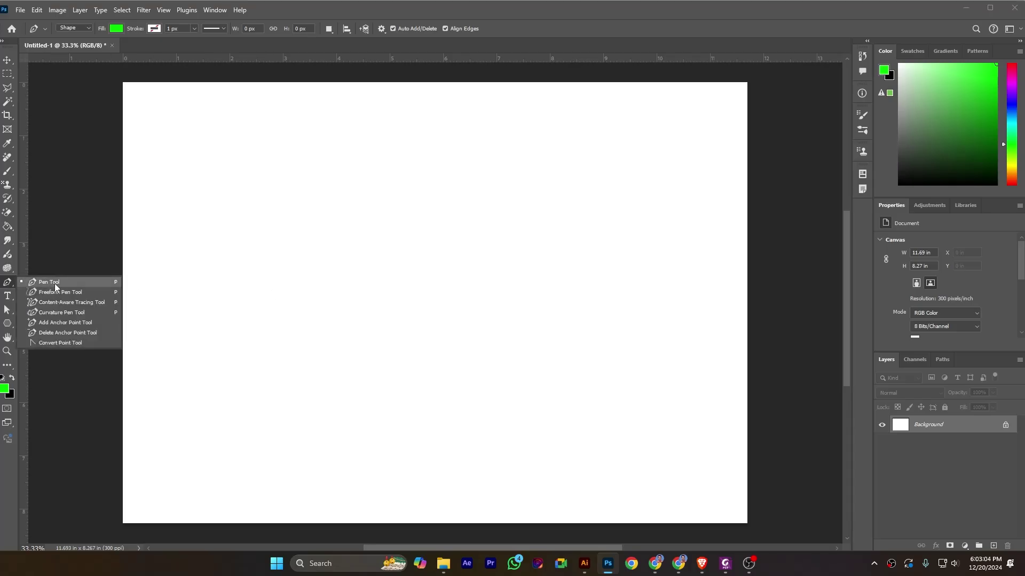
{"action": "left_click", "coordinate": [55, 284]}
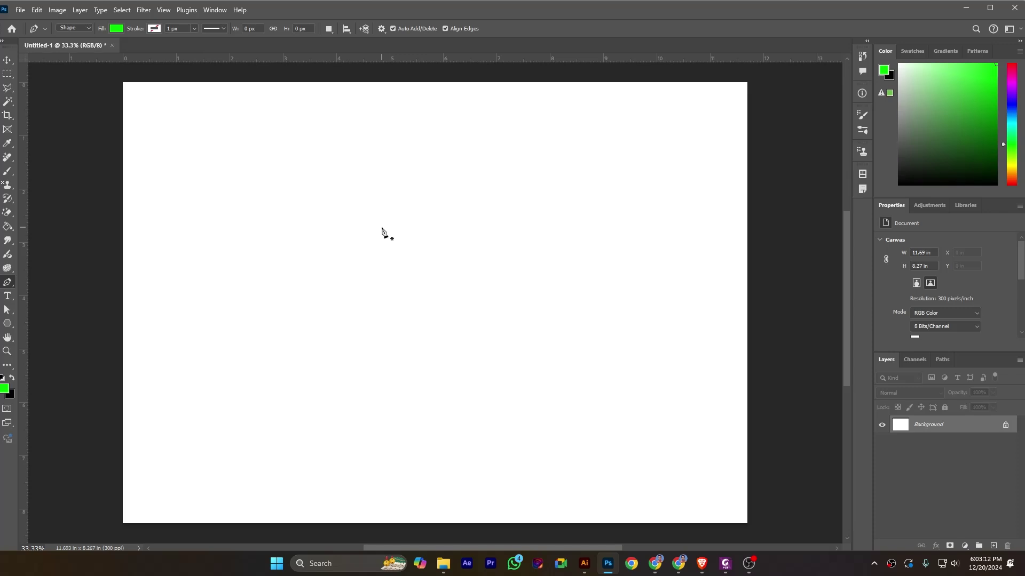
{"action": "left_click", "coordinate": [254, 172]}
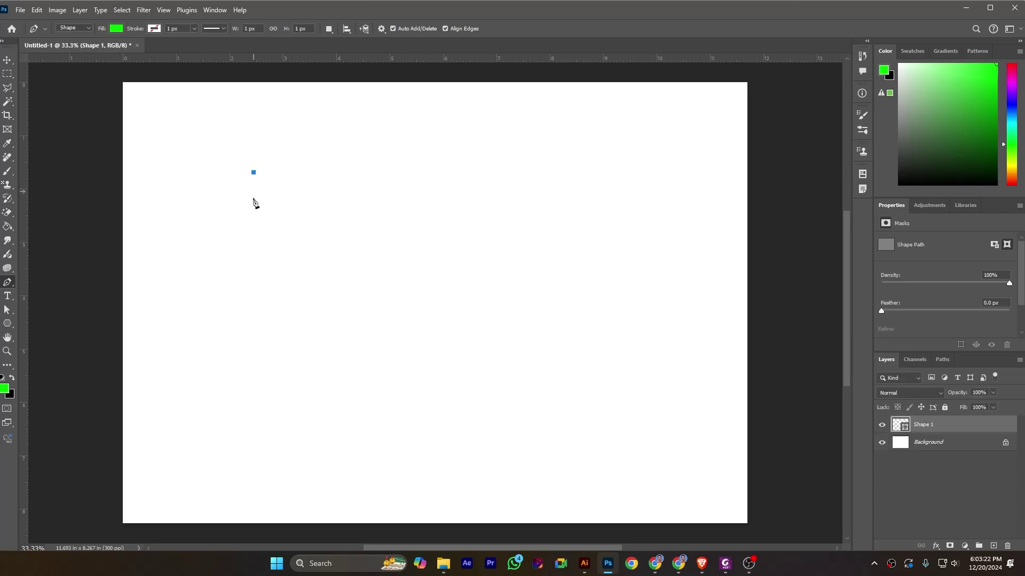
{"action": "left_click", "coordinate": [498, 170]}
{"action": "left_click_drag", "start_coordinate": [500, 175], "coordinate": [503, 224]}
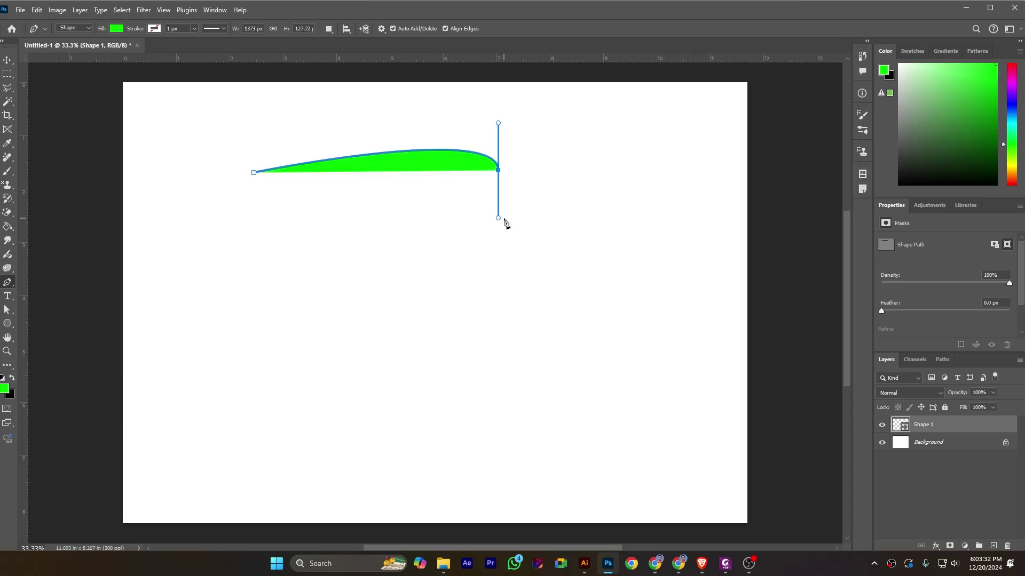
{"action": "left_click_drag", "start_coordinate": [422, 218], "coordinate": [400, 217]}
{"action": "left_click", "coordinate": [254, 172]}
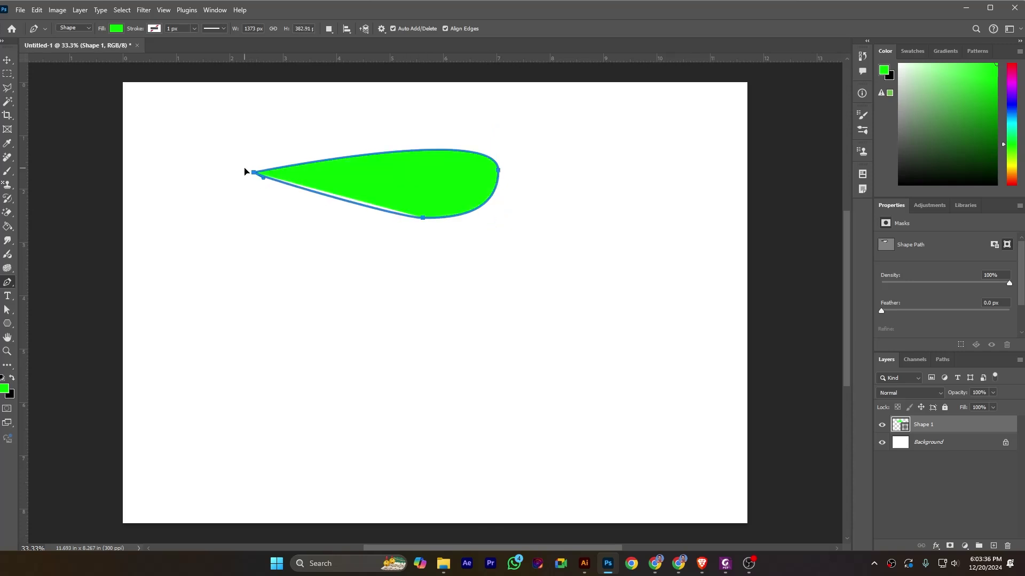
{"action": "left_click", "coordinate": [259, 270]}
{"action": "key", "text": "ctrl+z"}
{"action": "key", "text": "ctrl+z"}
{"action": "key", "text": "ctrl+z"}
{"action": "key", "text": "ctrl+z"}
{"action": "key", "text": "ctrl+z"}
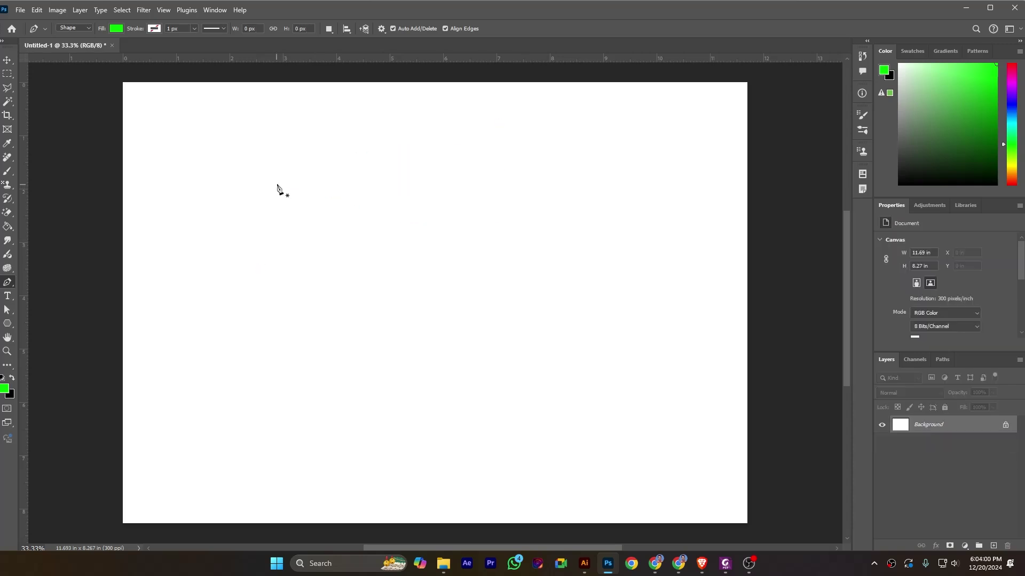
Step: Draw a closed curved green blob at upper left on Shape 1, then set Combine Shapes
{"action": "left_click", "coordinate": [292, 183]}
{"action": "left_click_drag", "start_coordinate": [215, 224], "coordinate": [213, 254]}
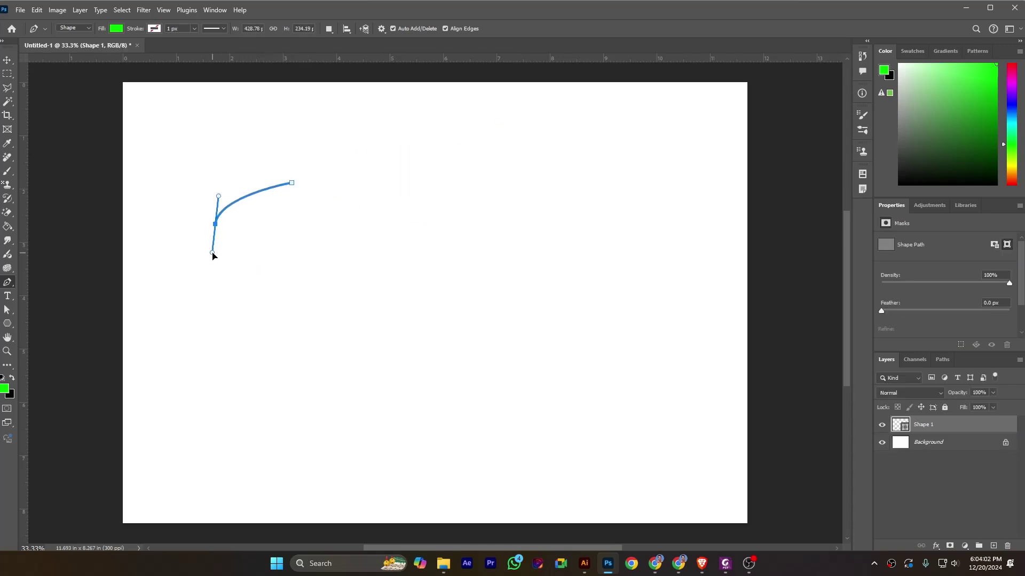
{"action": "left_click", "coordinate": [329, 29]}
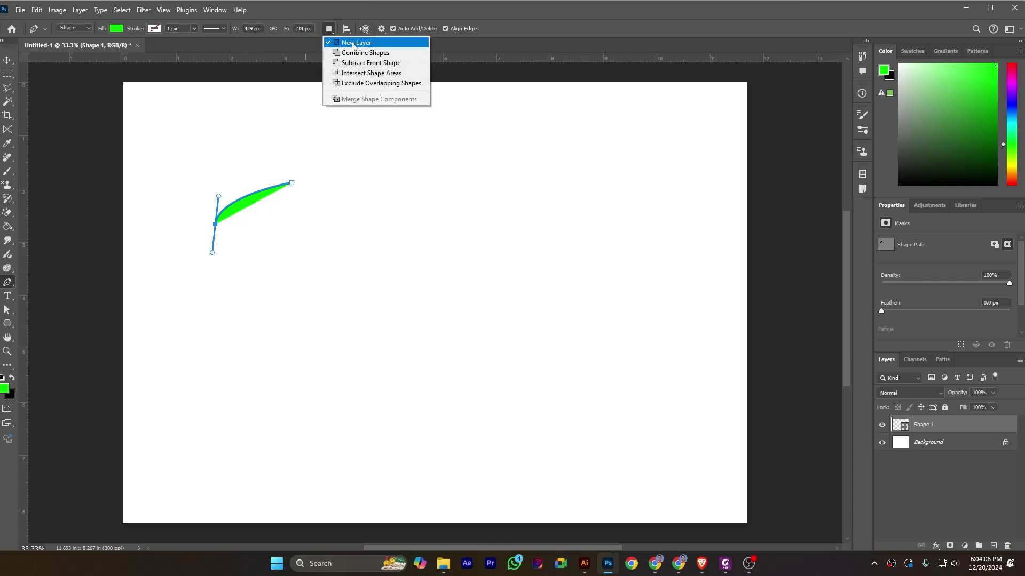
{"action": "left_click", "coordinate": [238, 301]}
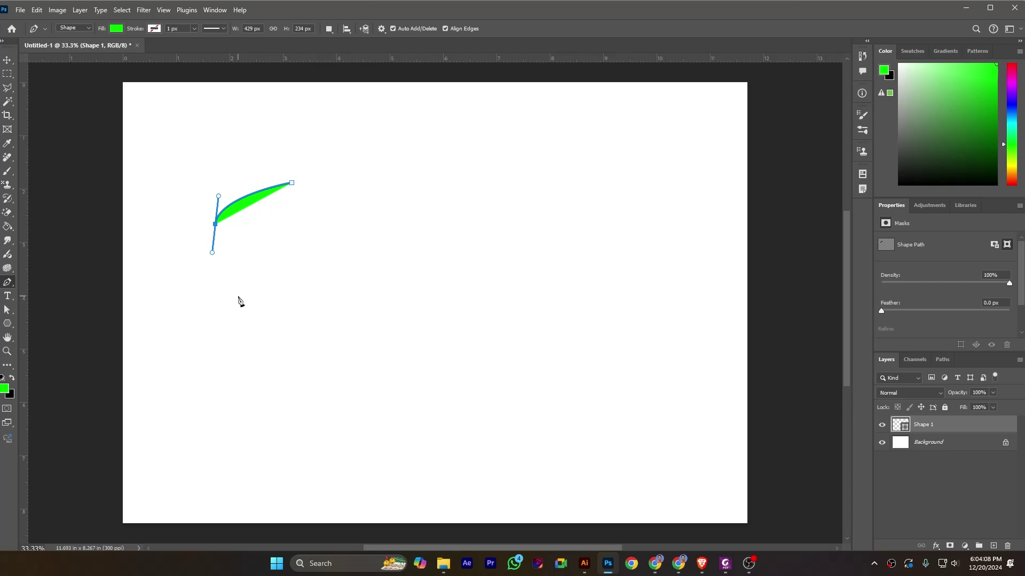
{"action": "left_click", "coordinate": [233, 270]}
{"action": "left_click_drag", "start_coordinate": [234, 276], "coordinate": [336, 219]}
{"action": "left_click", "coordinate": [292, 183]}
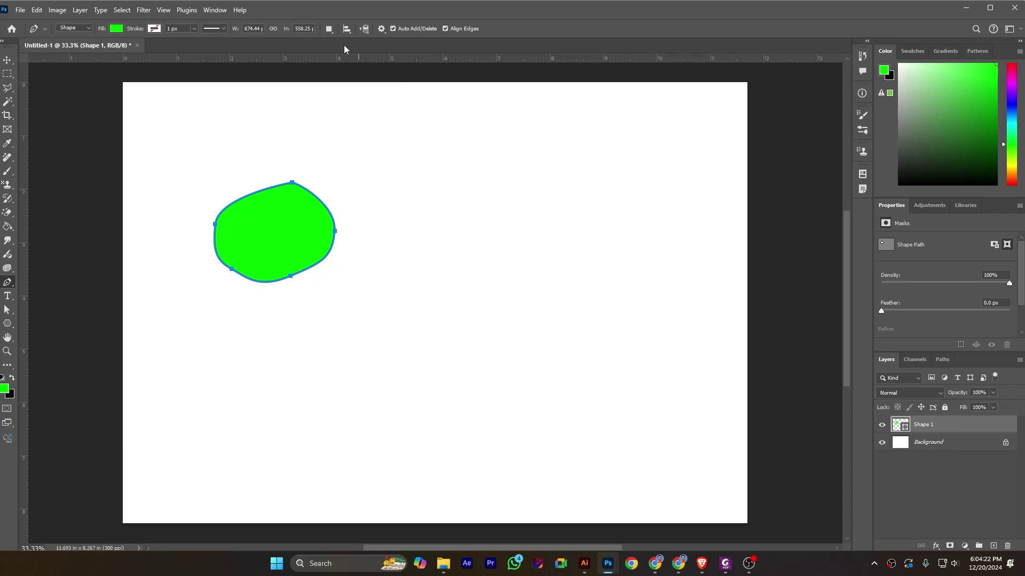
{"action": "left_click", "coordinate": [330, 29]}
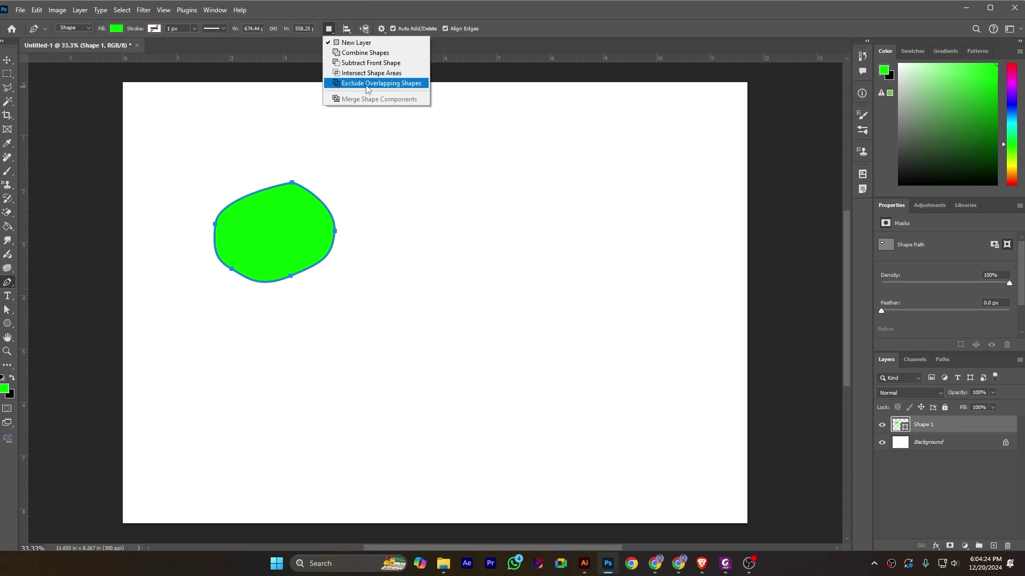
{"action": "left_click", "coordinate": [354, 53]}
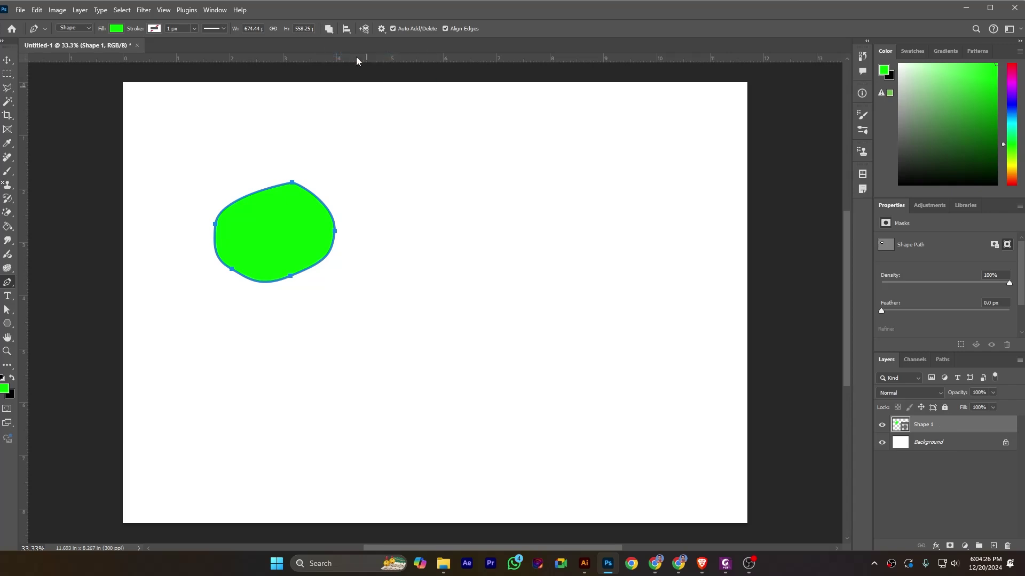
Step: Draw a second curved shape overlapping the blob's right side
{"action": "left_click", "coordinate": [387, 185]}
{"action": "left_click", "coordinate": [308, 201]}
{"action": "left_click_drag", "start_coordinate": [288, 246], "coordinate": [293, 260]}
{"action": "left_click_drag", "start_coordinate": [331, 297], "coordinate": [344, 304]}
{"action": "left_click", "coordinate": [406, 290]}
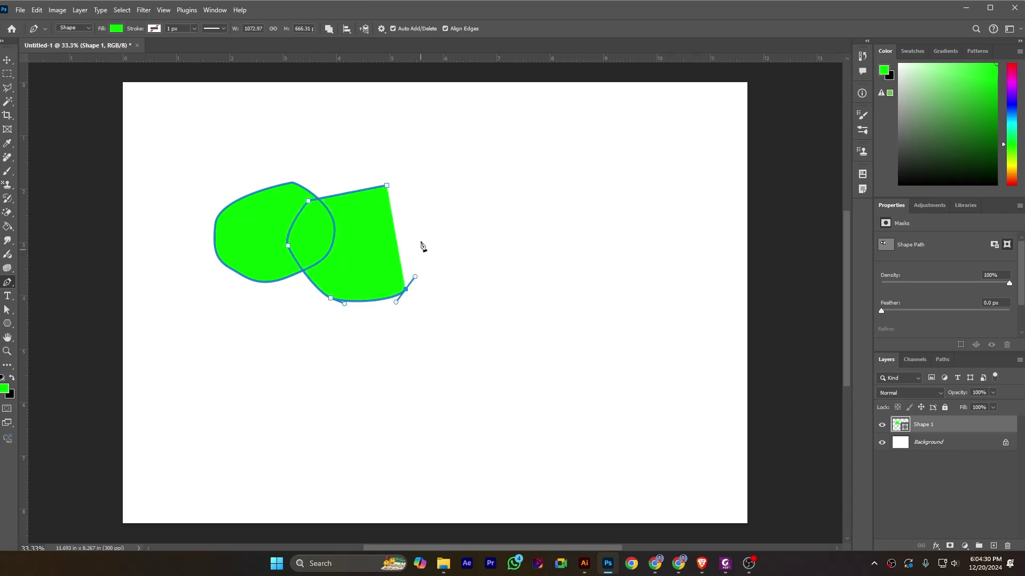
{"action": "left_click_drag", "start_coordinate": [420, 236], "coordinate": [416, 223]}
{"action": "left_click_drag", "start_coordinate": [413, 183], "coordinate": [427, 184]}
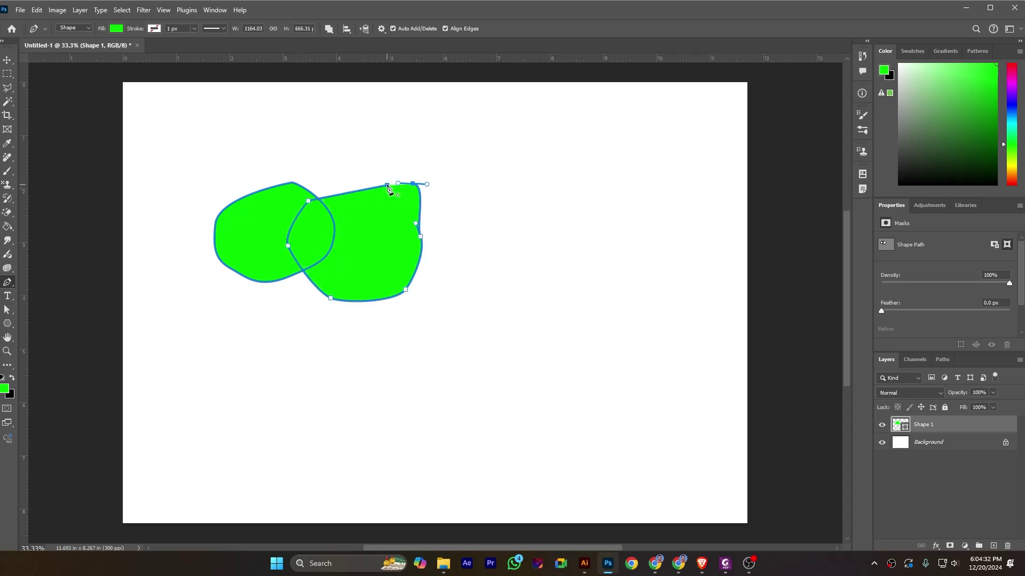
{"action": "left_click", "coordinate": [388, 186]}
Step: Select the overlapping paths and apply Merge Shape Components to form one outline
{"action": "left_click", "coordinate": [882, 426]}
{"action": "left_click", "coordinate": [881, 426]}
{"action": "left_click", "coordinate": [223, 214], "text": "ctrl"}
{"action": "left_click", "coordinate": [367, 191], "text": "ctrl"}
{"action": "left_click", "coordinate": [329, 29]}
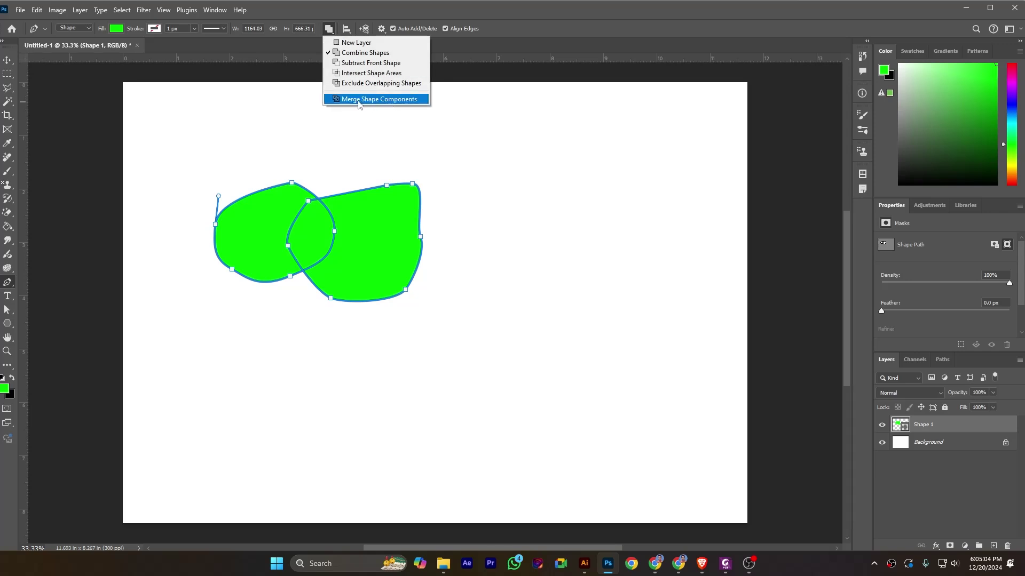
{"action": "left_click", "coordinate": [390, 100]}
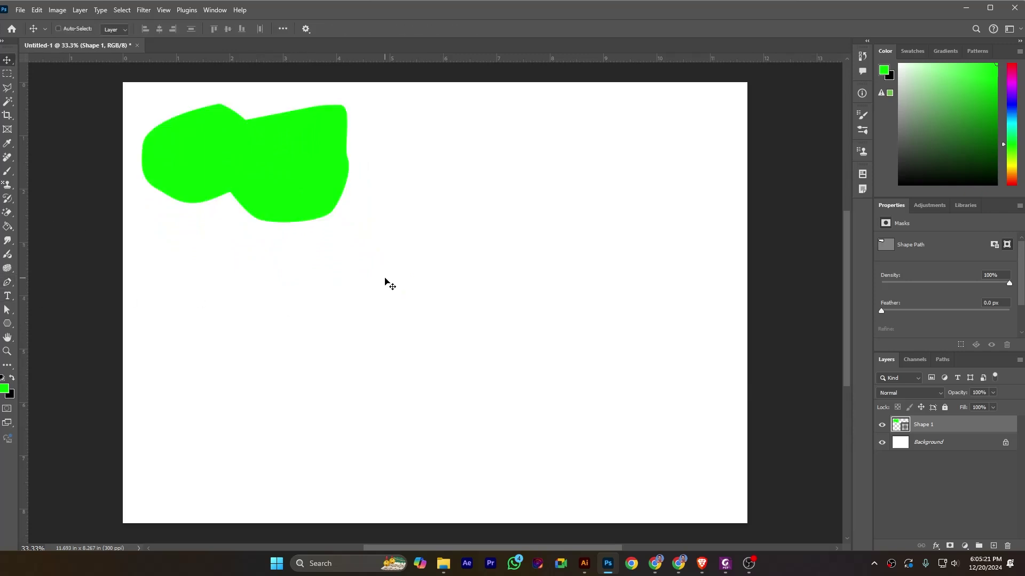
Step: Draw a closed six-corner green hexagon mid-canvas on a new Shape 2 layer
{"action": "key", "text": "p"}
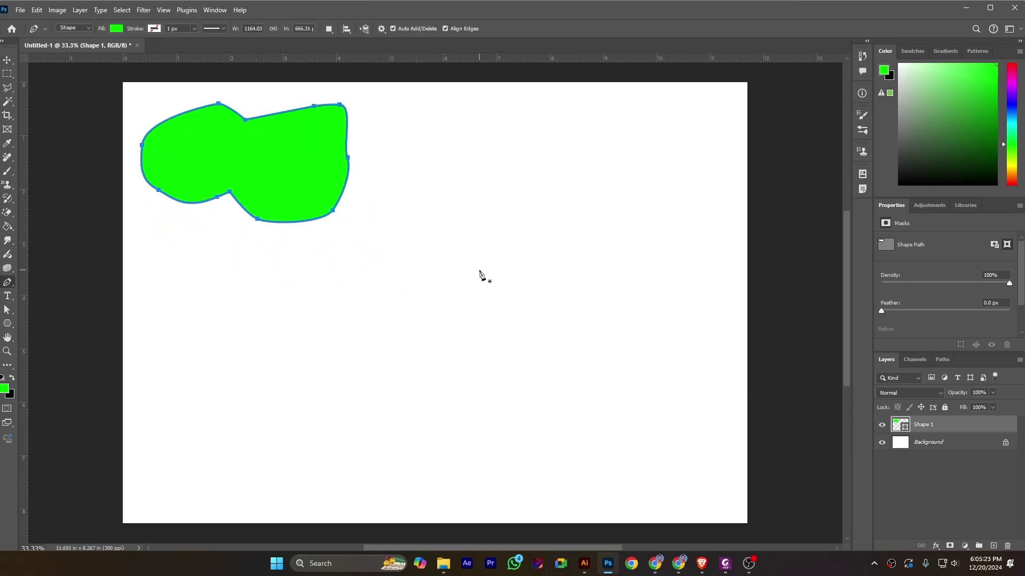
{"action": "left_click", "coordinate": [332, 31]}
{"action": "left_click", "coordinate": [349, 44]}
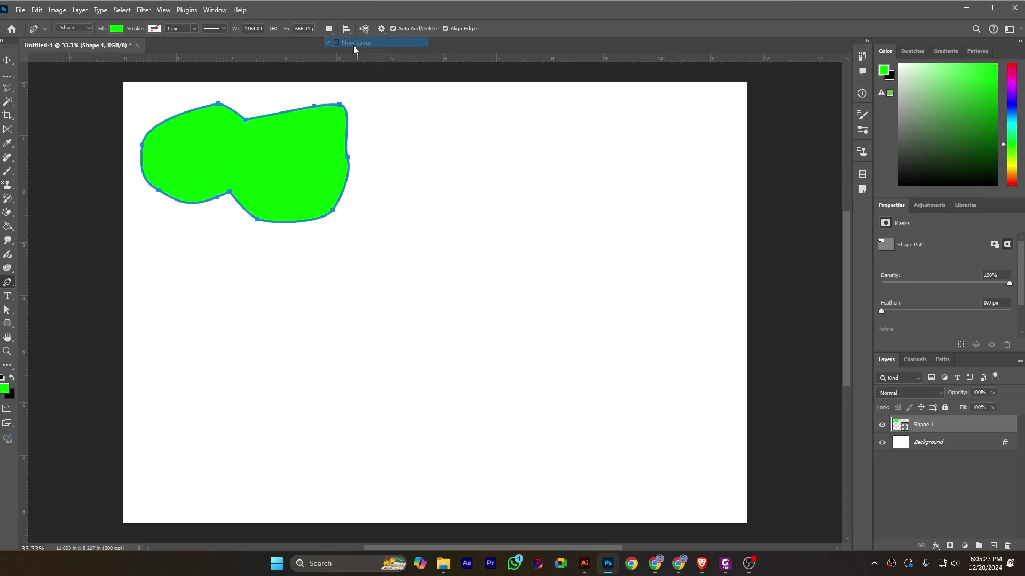
{"action": "left_click", "coordinate": [436, 251]}
{"action": "left_click", "coordinate": [343, 282]}
{"action": "left_click", "coordinate": [344, 348]}
{"action": "left_click", "coordinate": [421, 384]}
{"action": "left_click", "coordinate": [478, 362]}
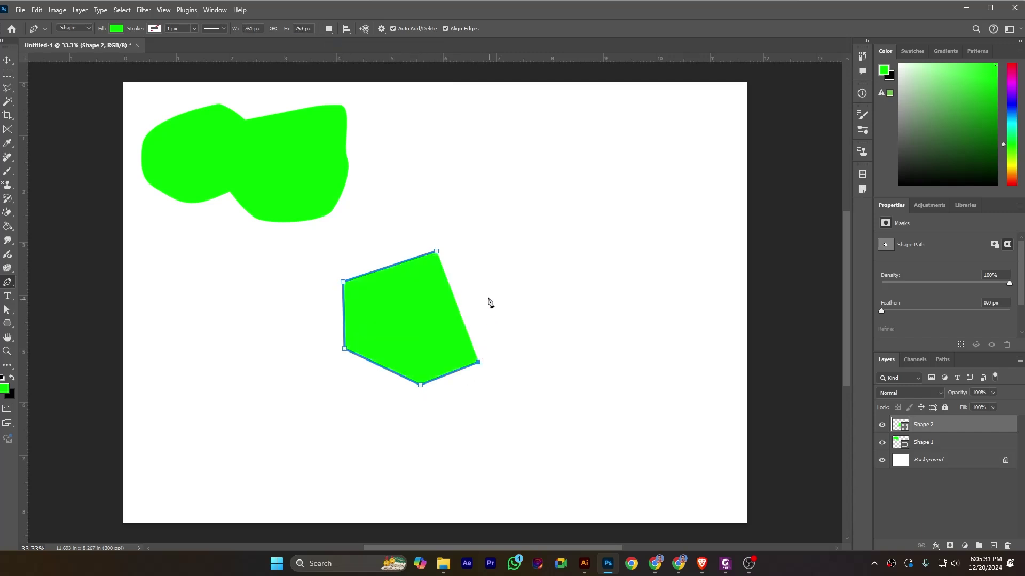
{"action": "left_click", "coordinate": [487, 295]}
{"action": "left_click", "coordinate": [436, 251]}
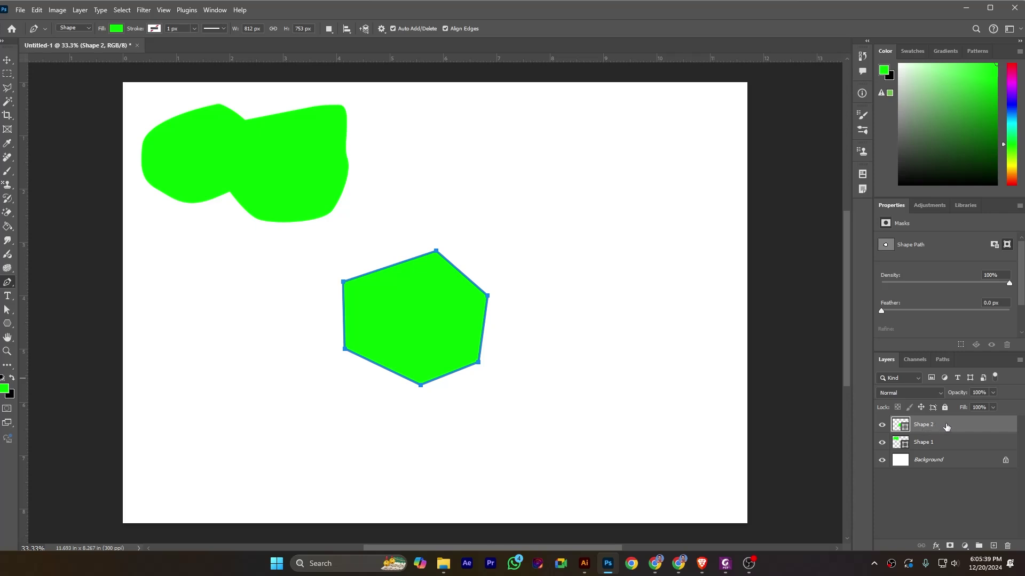
Step: With Combine Shapes set, draw a second hexagon overlapping the first hexagon's right side
{"action": "left_click", "coordinate": [330, 31]}
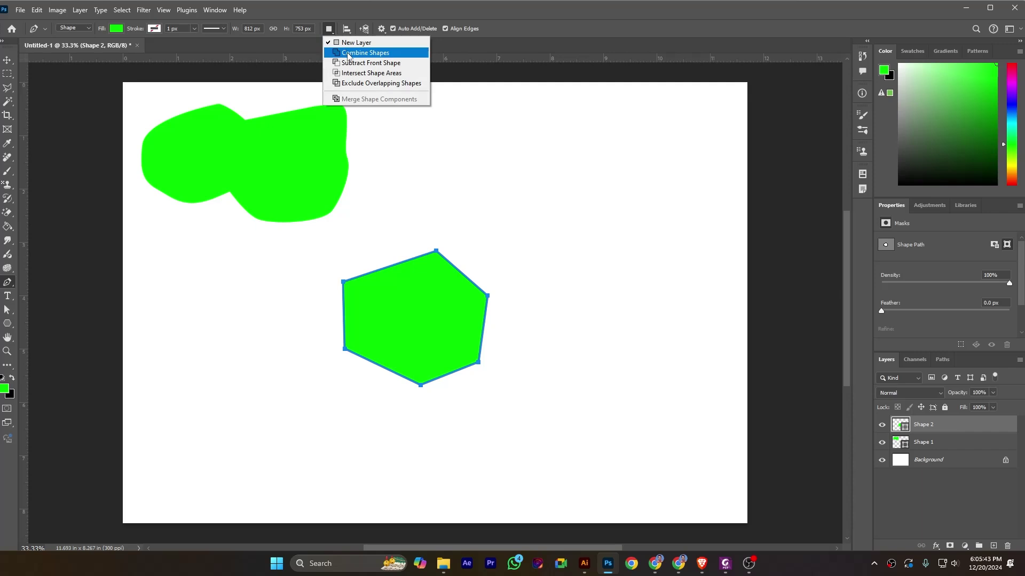
{"action": "left_click", "coordinate": [348, 53]}
{"action": "left_click", "coordinate": [484, 251]}
{"action": "left_click", "coordinate": [428, 309]}
{"action": "left_click", "coordinate": [462, 388]}
{"action": "left_click", "coordinate": [546, 398]}
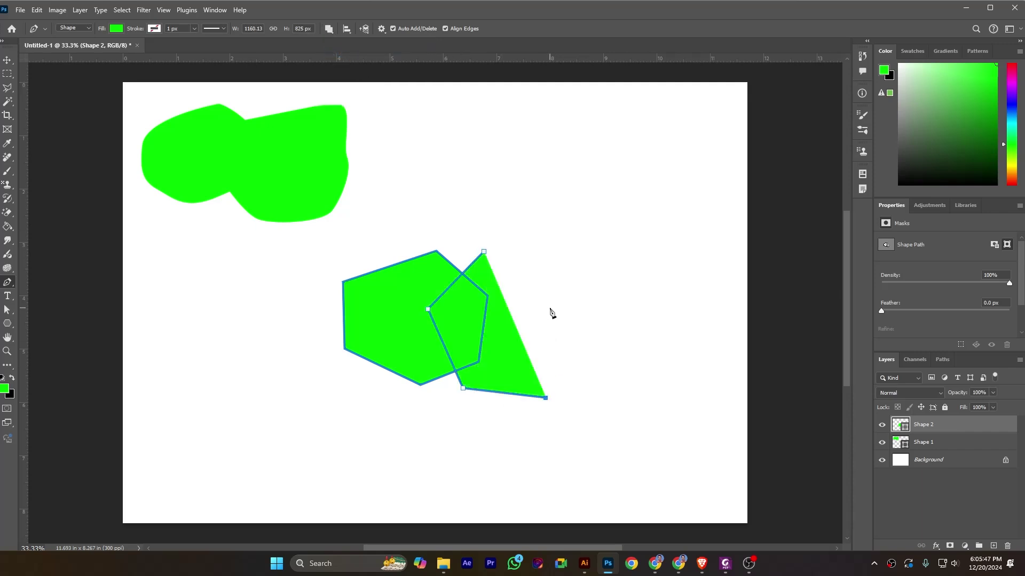
{"action": "left_click", "coordinate": [549, 307]}
{"action": "left_click", "coordinate": [531, 255]}
{"action": "left_click", "coordinate": [484, 251]}
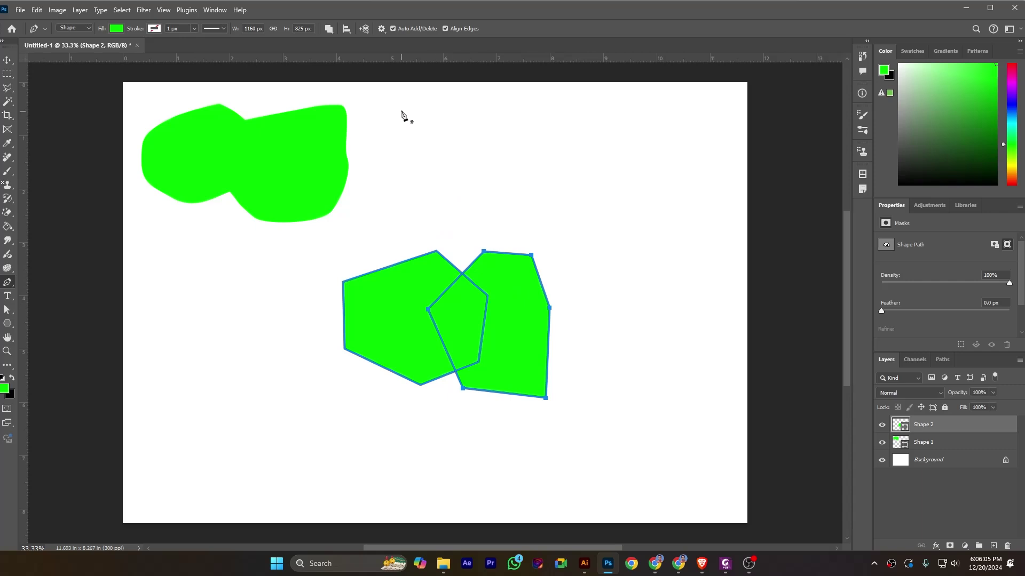
Step: Apply Subtract Front Shape so the second hexagon cuts into the first
{"action": "left_click", "coordinate": [329, 31]}
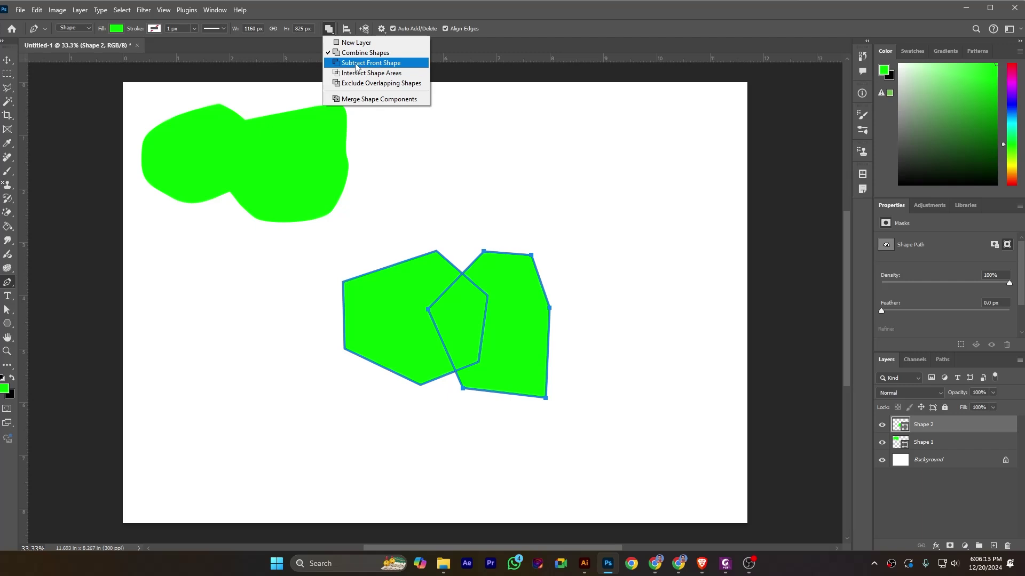
{"action": "left_click", "coordinate": [356, 64]}
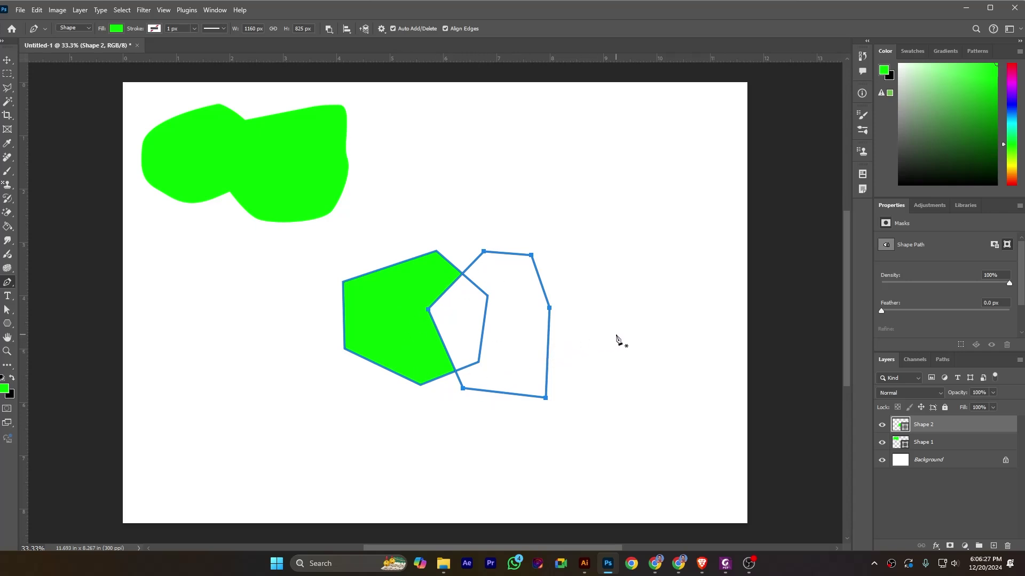
Step: Merge the subtracted hexagons into one shape, undoing an accidental edge reshape
{"action": "left_click", "coordinate": [329, 29]}
{"action": "left_click", "coordinate": [364, 98]}
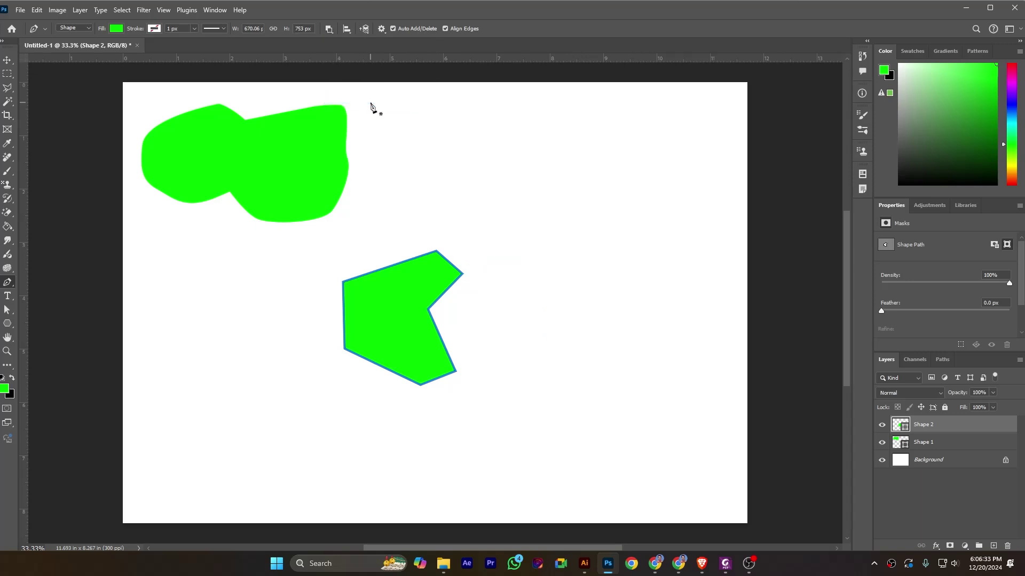
{"action": "left_click", "coordinate": [389, 279], "text": "ctrl"}
{"action": "left_click_drag", "start_coordinate": [374, 271], "coordinate": [251, 277]}
{"action": "key", "text": "ctrl+z"}
Step: Move the notched polygon left beneath the blob with the Move tool
{"action": "left_click", "coordinate": [7, 60]}
{"action": "left_click_drag", "start_coordinate": [397, 331], "coordinate": [226, 321]}
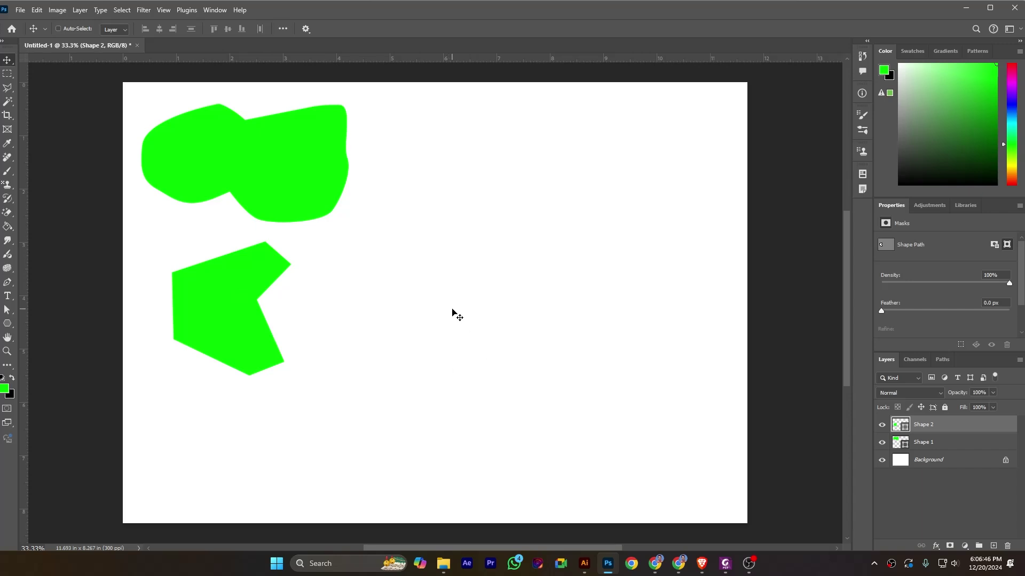
{"action": "key", "text": "p"}
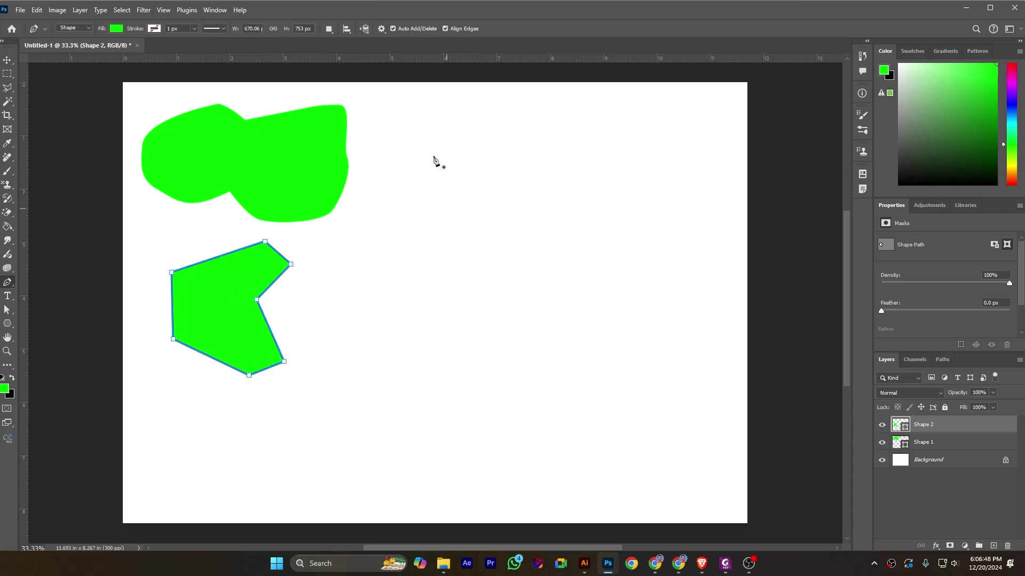
Step: Set Combine Shapes and draw a closed green heptagon mid-canvas
{"action": "left_click", "coordinate": [331, 30]}
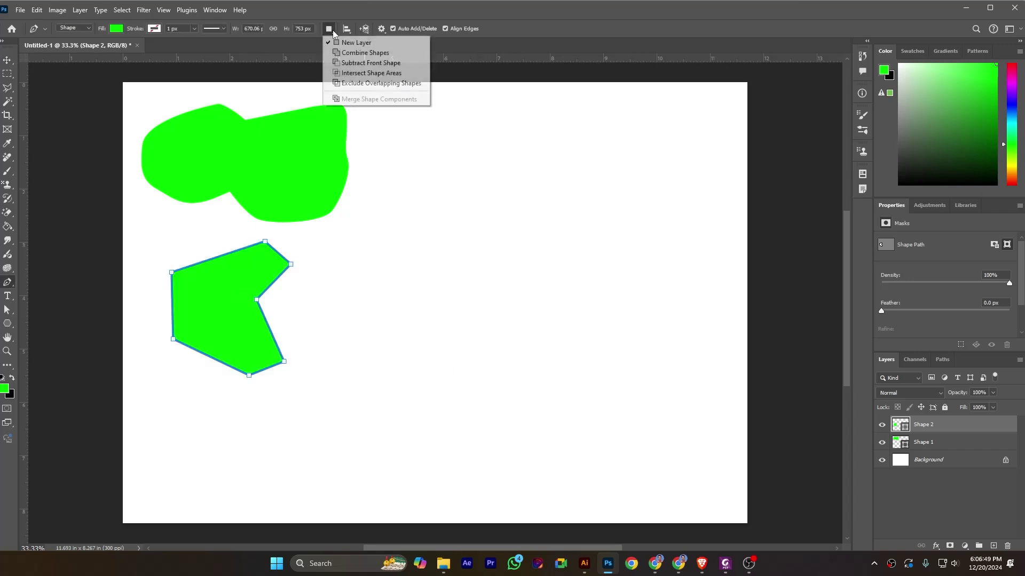
{"action": "left_click", "coordinate": [349, 53]}
{"action": "left_click", "coordinate": [437, 234]}
{"action": "left_click", "coordinate": [375, 285]}
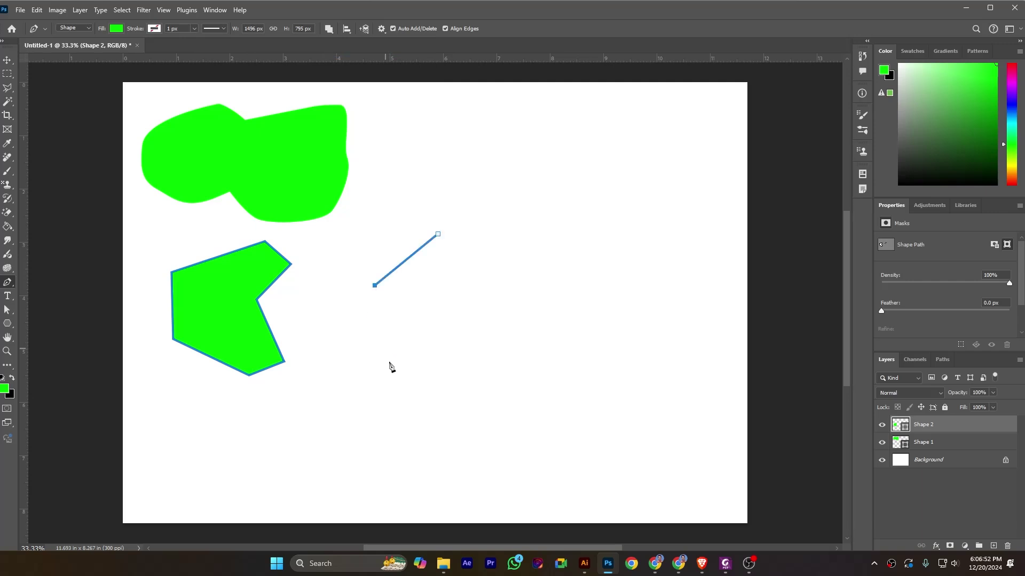
{"action": "left_click", "coordinate": [388, 367]}
{"action": "left_click", "coordinate": [487, 389]}
{"action": "left_click", "coordinate": [534, 352]}
{"action": "left_click", "coordinate": [520, 286]}
{"action": "left_click", "coordinate": [490, 249]}
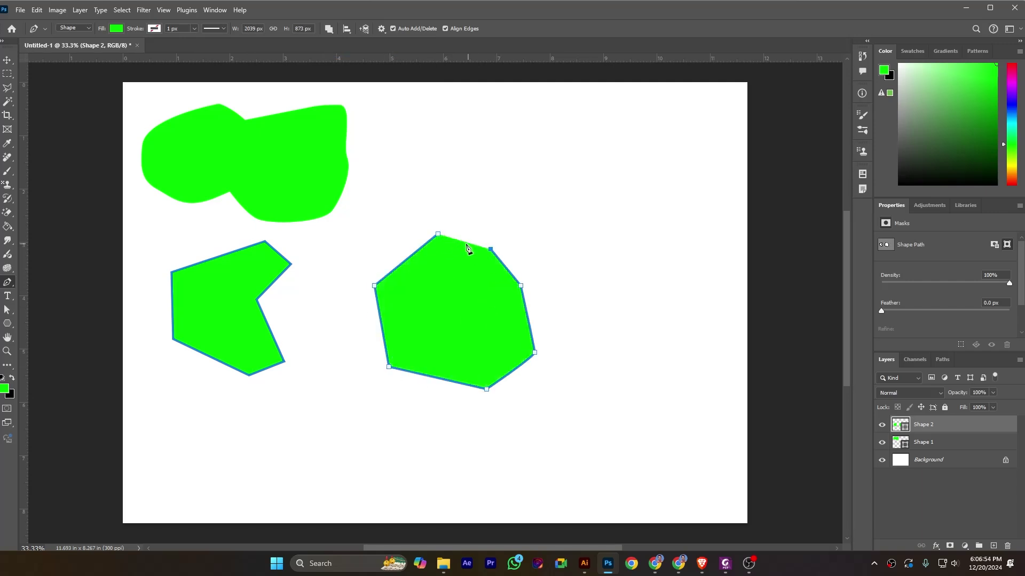
{"action": "left_click", "coordinate": [438, 233]}
{"action": "left_click", "coordinate": [437, 234]}
Step: Draw a second closed polygon overlapping the heptagon's right side
{"action": "left_click", "coordinate": [587, 220]}
{"action": "left_click", "coordinate": [499, 273]}
{"action": "left_click", "coordinate": [512, 329]}
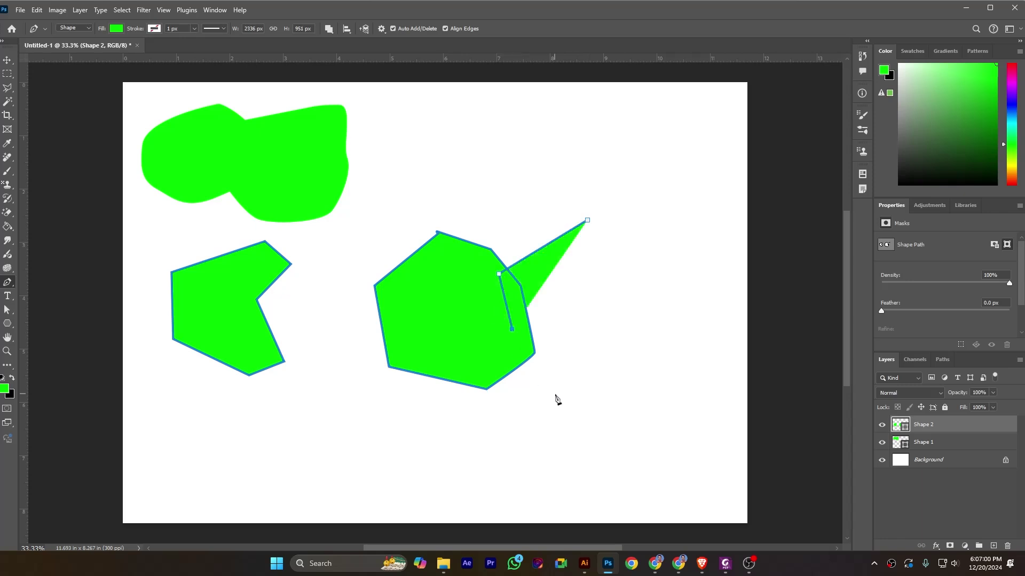
{"action": "left_click", "coordinate": [555, 393]}
{"action": "left_click", "coordinate": [620, 359]}
{"action": "left_click", "coordinate": [621, 280]}
{"action": "left_click", "coordinate": [621, 235]}
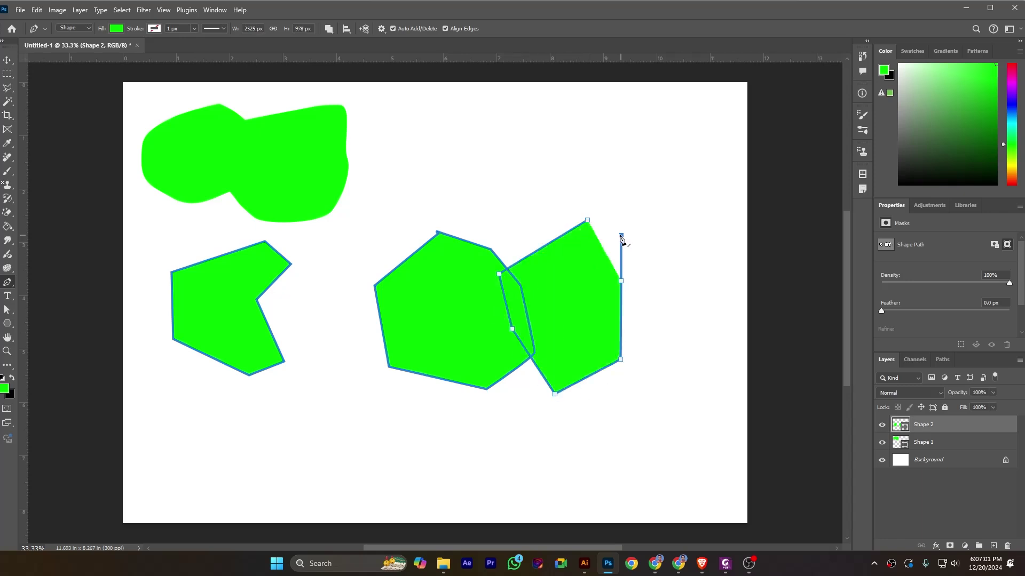
{"action": "left_click", "coordinate": [588, 221]}
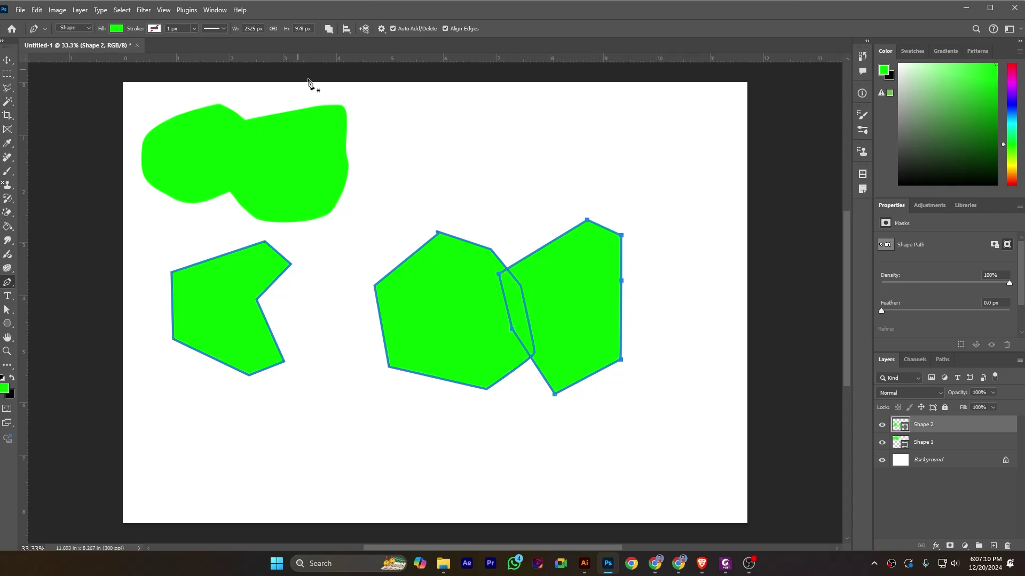
{"action": "left_click", "coordinate": [329, 29]}
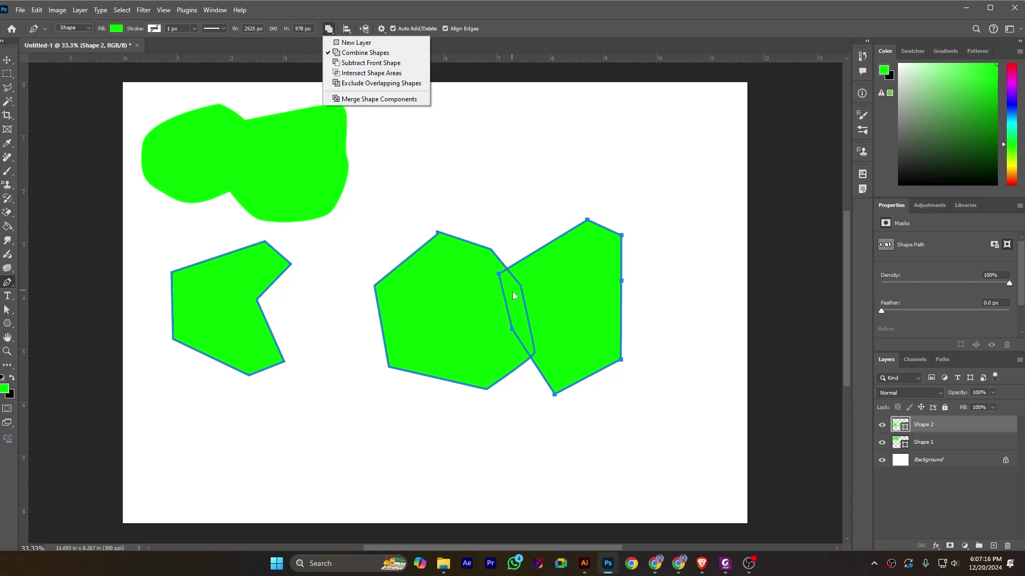
Step: Apply Intersect Shape Areas, then merge the remaining overlap into one component
{"action": "left_click", "coordinate": [358, 77]}
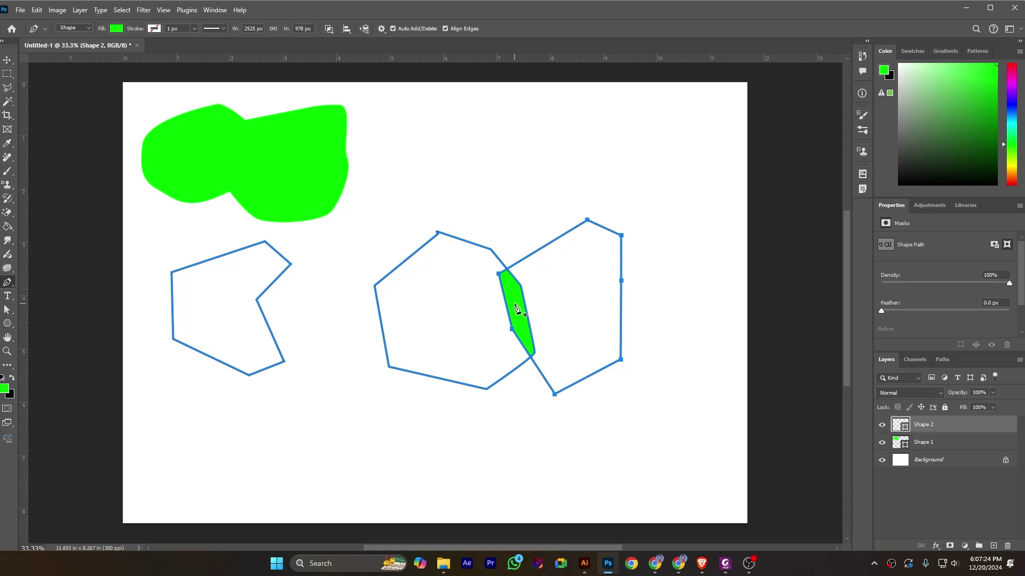
{"action": "left_click", "coordinate": [329, 30]}
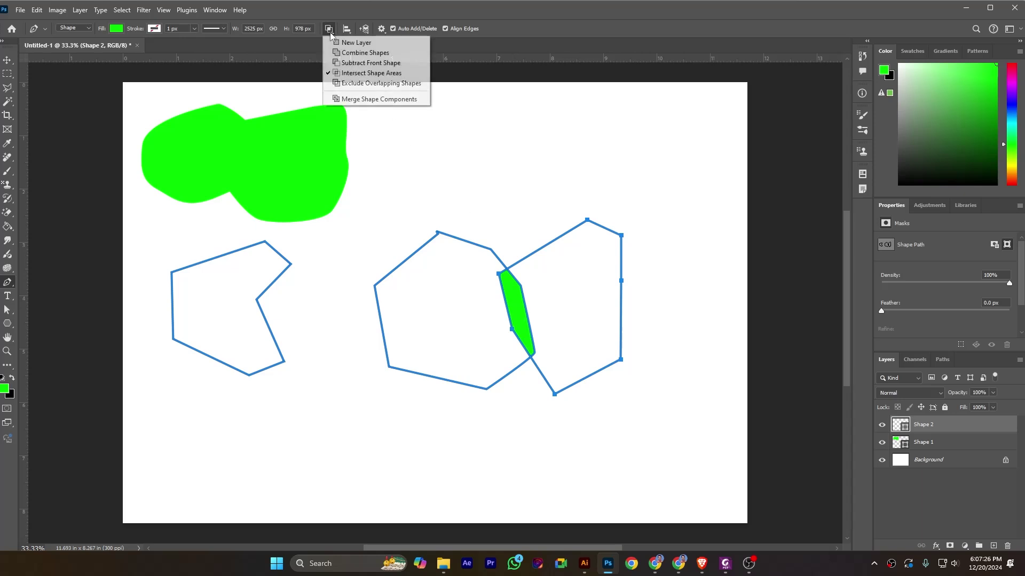
{"action": "left_click", "coordinate": [361, 99]}
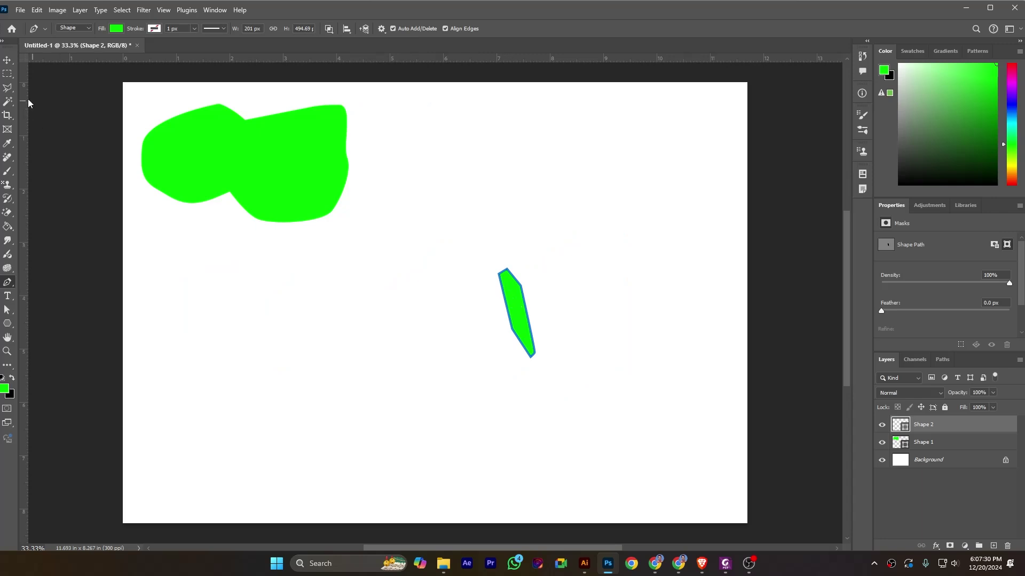
Step: Move the thin green sliver left beneath the blob with the Move tool
{"action": "left_click", "coordinate": [8, 61]}
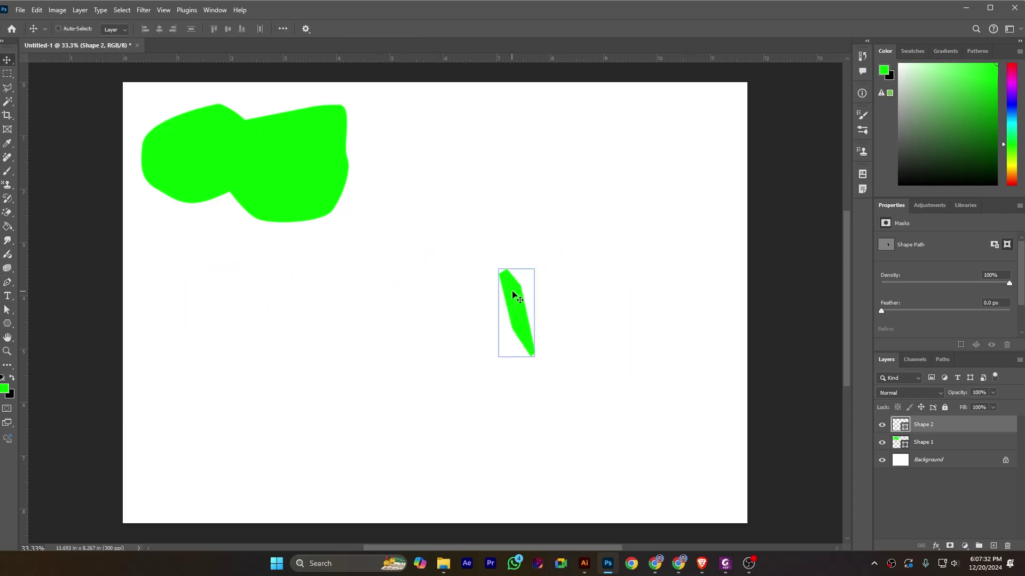
{"action": "left_click_drag", "start_coordinate": [513, 294], "coordinate": [191, 285]}
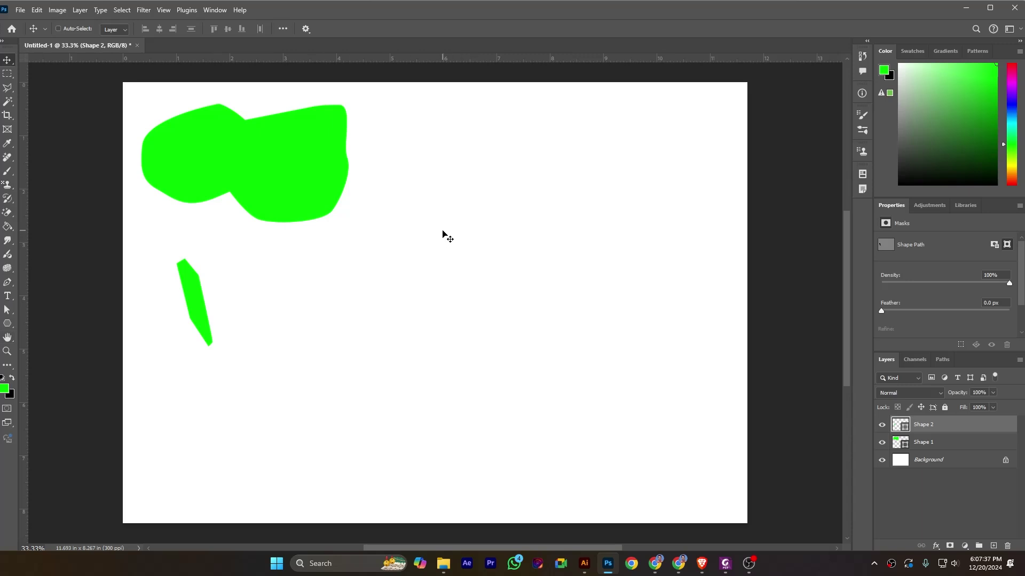
{"action": "key", "text": "p"}
{"action": "left_click", "coordinate": [334, 31]}
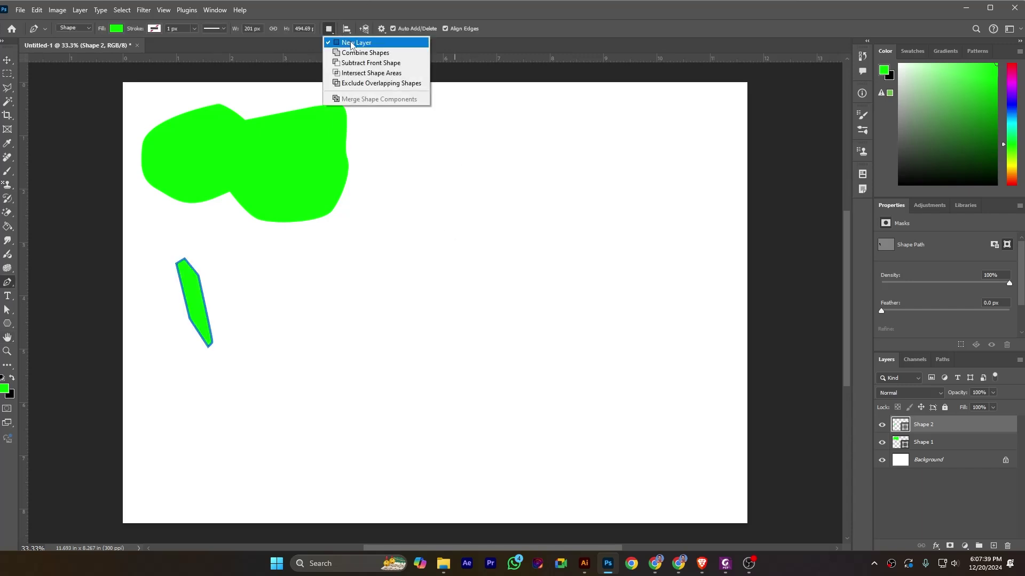
Step: Draw a closed green pentagon mid-canvas on a new Shape 3 layer
{"action": "left_click", "coordinate": [450, 258]}
{"action": "left_click", "coordinate": [440, 236]}
{"action": "left_click", "coordinate": [382, 297]}
{"action": "left_click", "coordinate": [422, 381]}
{"action": "left_click", "coordinate": [521, 380]}
{"action": "left_click", "coordinate": [532, 305]}
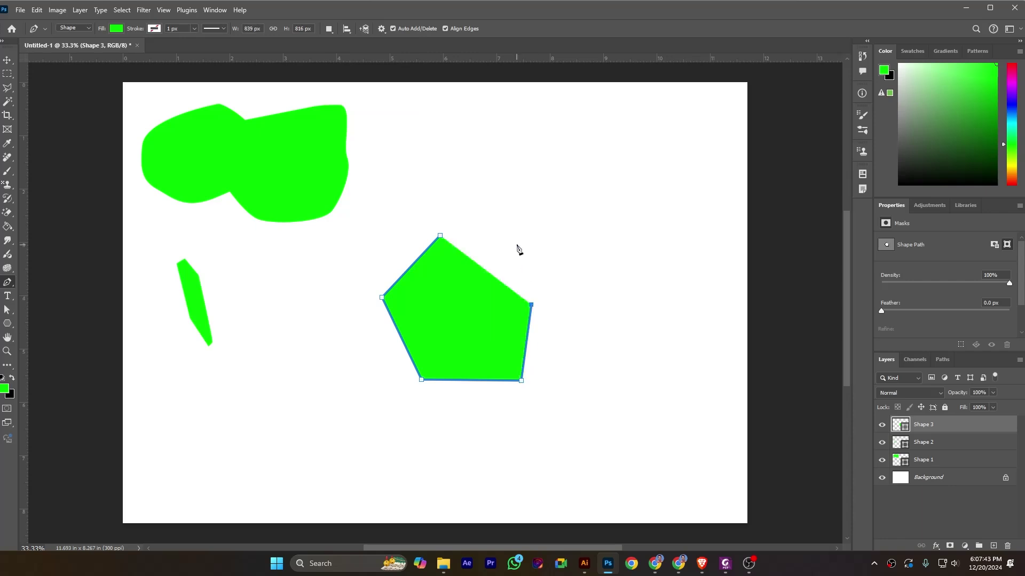
{"action": "left_click", "coordinate": [516, 243]}
{"action": "left_click", "coordinate": [443, 237]}
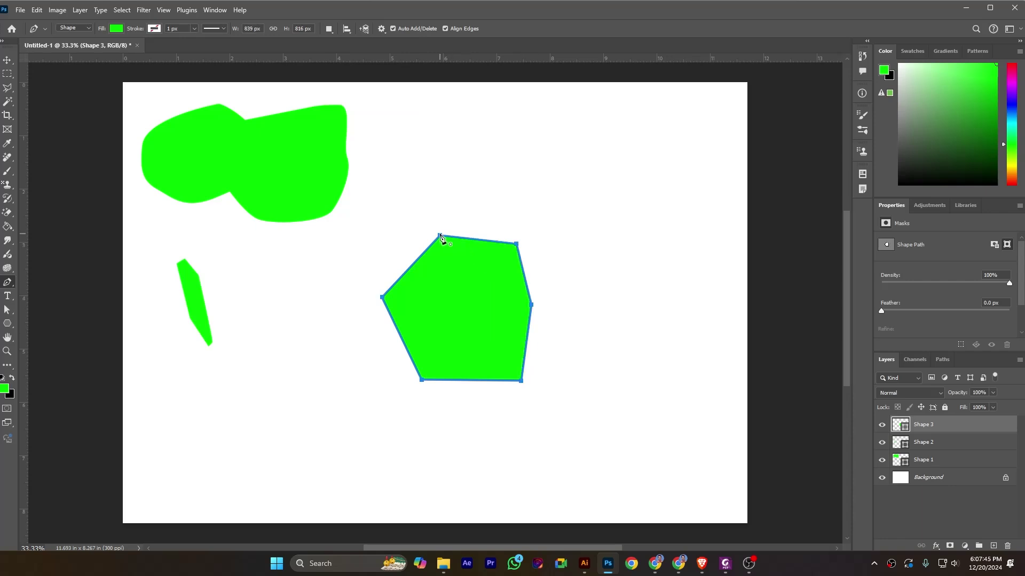
Step: Set Combine Shapes and draw a second polygon overlapping the pentagon's right side
{"action": "left_click", "coordinate": [329, 31]}
{"action": "left_click", "coordinate": [363, 52]}
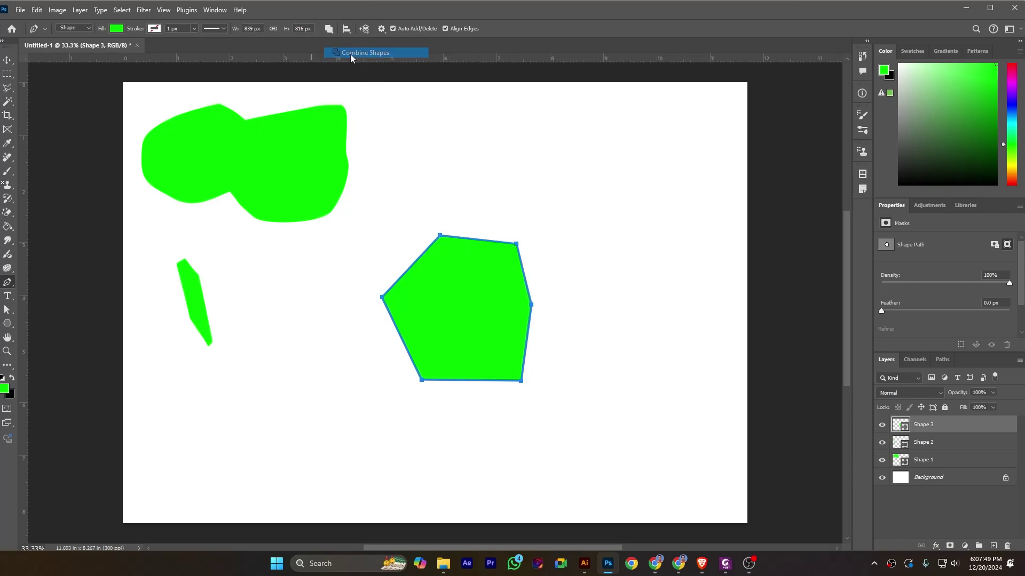
{"action": "left_click", "coordinate": [537, 217]}
{"action": "left_click", "coordinate": [486, 283]}
{"action": "left_click", "coordinate": [502, 379]}
{"action": "left_click_drag", "start_coordinate": [537, 428], "coordinate": [543, 427]}
{"action": "left_click", "coordinate": [625, 355]}
{"action": "left_click", "coordinate": [593, 243]}
{"action": "left_click", "coordinate": [564, 218]}
{"action": "left_click", "coordinate": [538, 218]}
{"action": "left_click", "coordinate": [329, 30]}
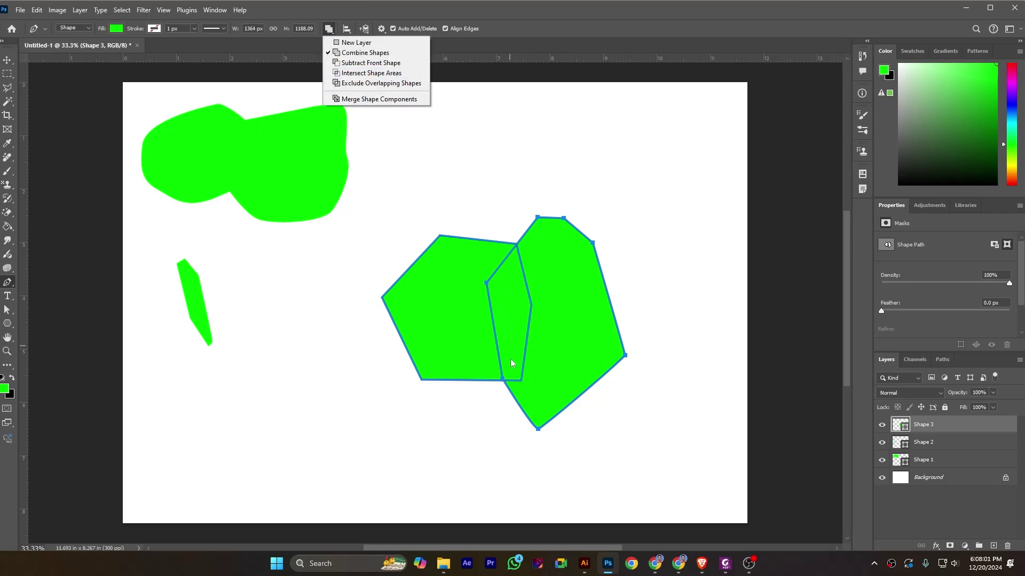
Step: Make the Shape 3 polygons exclude their overlap and merge them into one shape component
{"action": "left_click", "coordinate": [359, 84]}
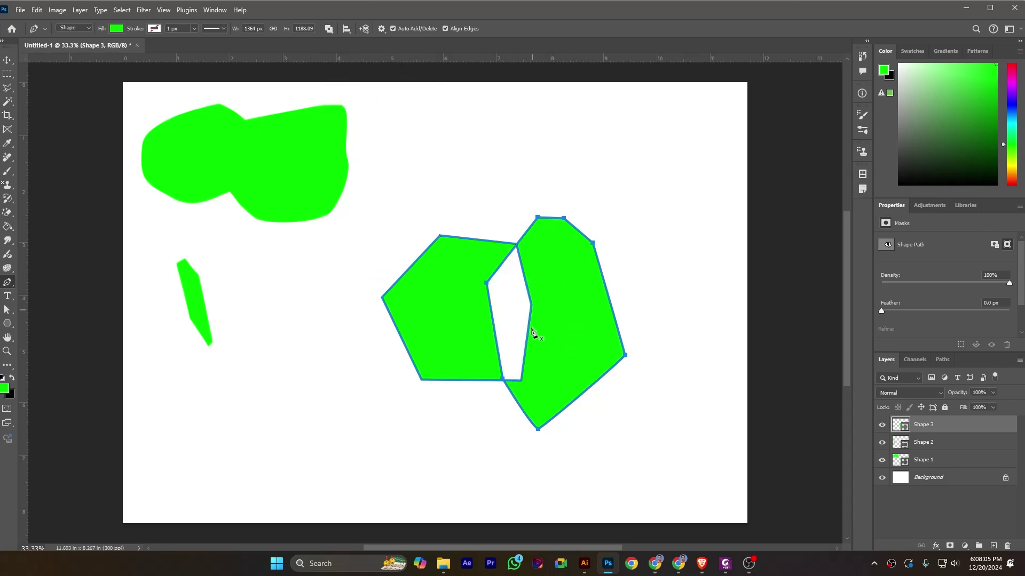
{"action": "left_click", "coordinate": [498, 268]}
{"action": "key", "text": "ctrl+z"}
{"action": "left_click", "coordinate": [329, 30]}
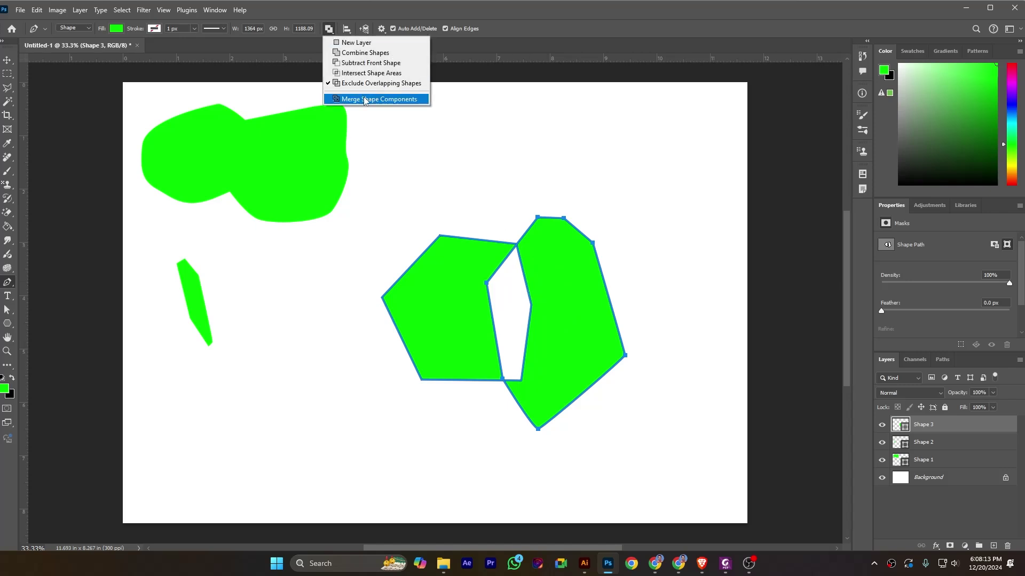
{"action": "left_click", "coordinate": [367, 101]}
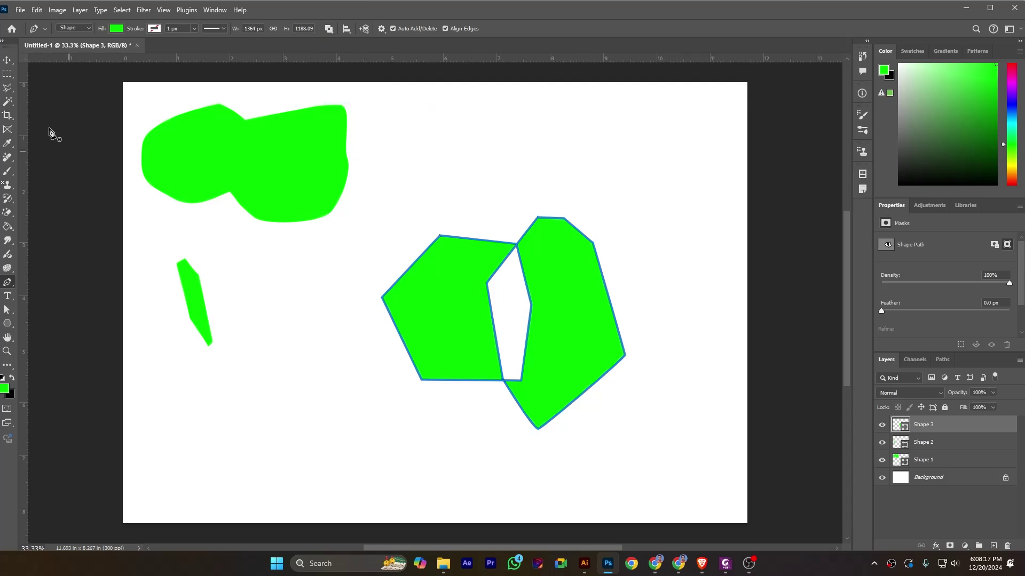
Step: Drag the merged Shape 3 down and left toward the canvas bottom, then return to the Pen tool
{"action": "left_click", "coordinate": [7, 59]}
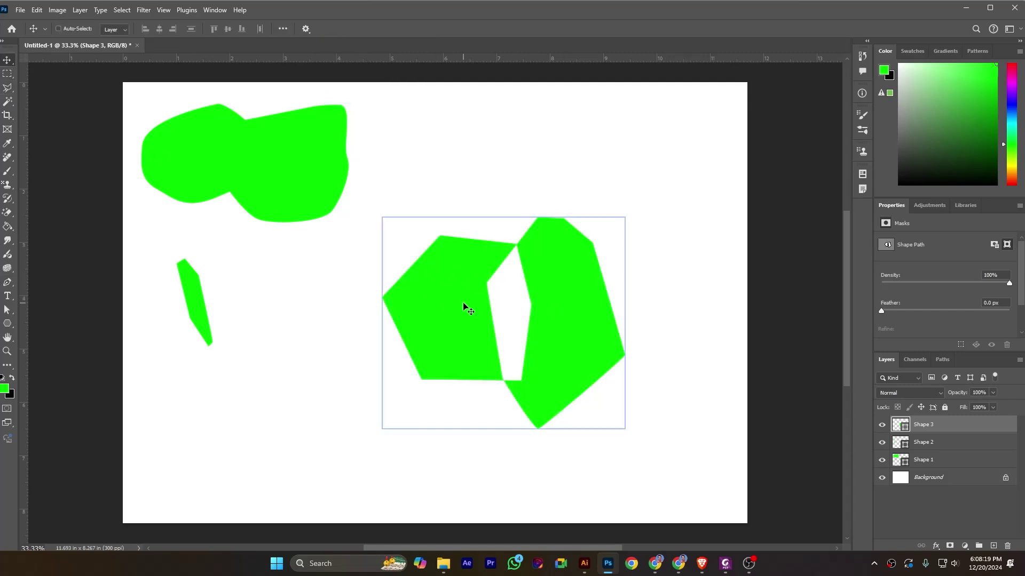
{"action": "left_click_drag", "start_coordinate": [462, 287], "coordinate": [318, 366]}
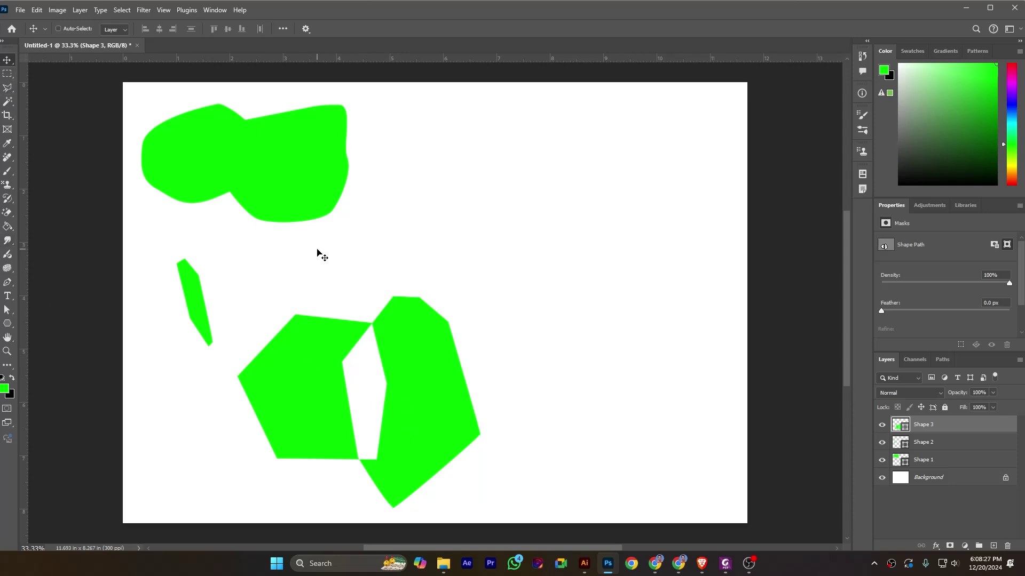
{"action": "key", "text": "p"}
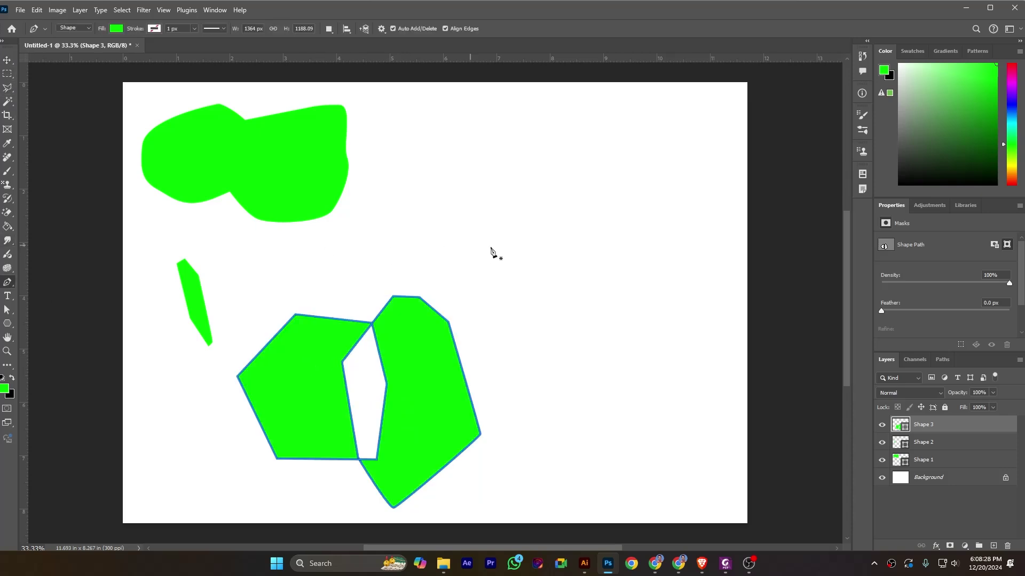
{"action": "left_click", "coordinate": [331, 31]}
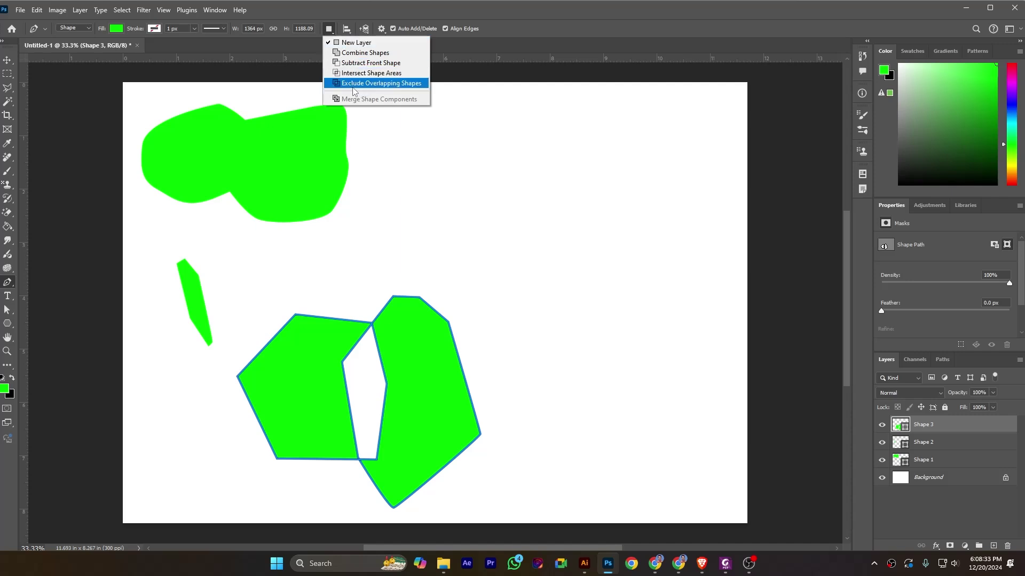
{"action": "left_click", "coordinate": [567, 228]}
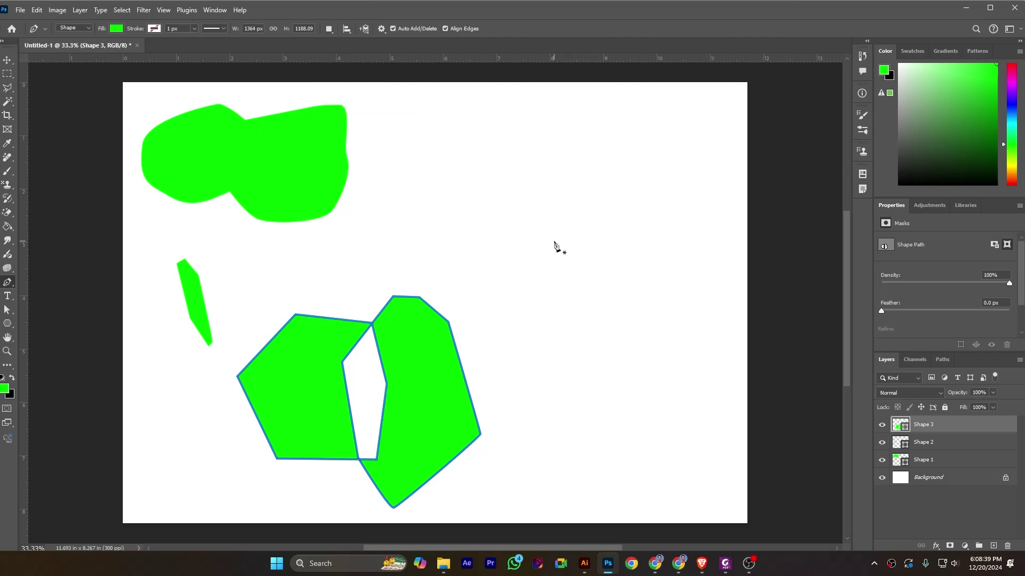